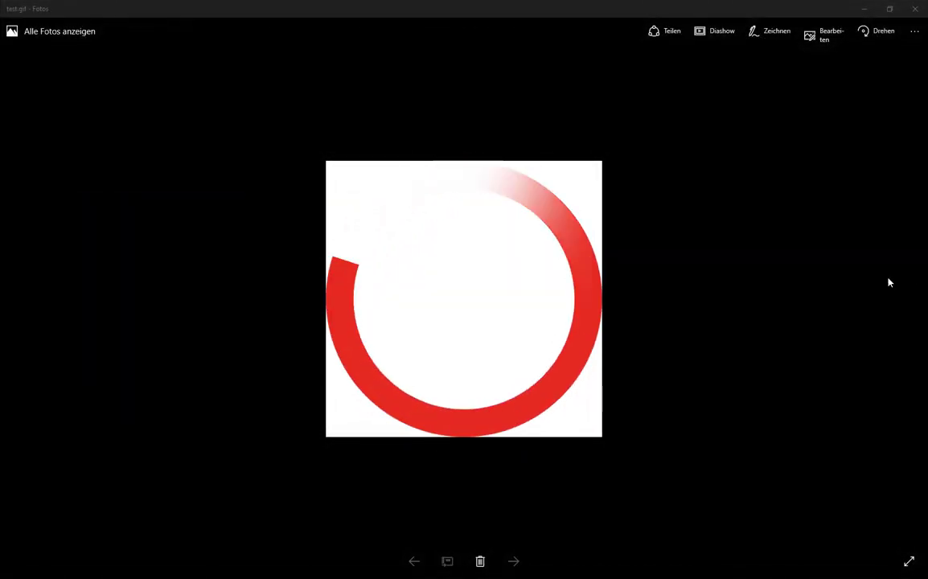
# Step: Play the finished test.gif red loading-ring animation full view in Windows Fotos
pyautogui.click(861, 277)
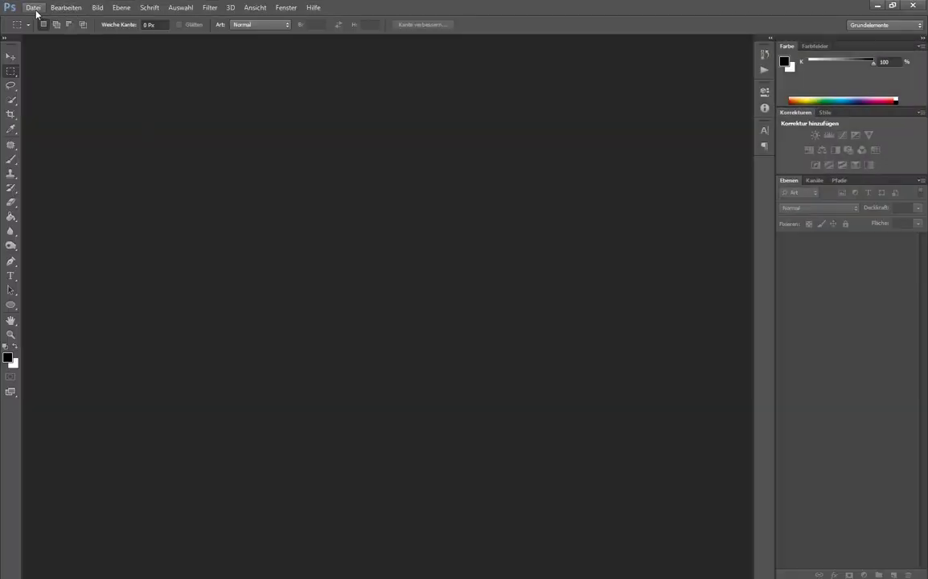
# Step: Create Unbenannt-1, a 500 × 500 pixel document with a transparent Hintergrundinhalt
pyautogui.click(35, 12)
pyautogui.click(37, 19)
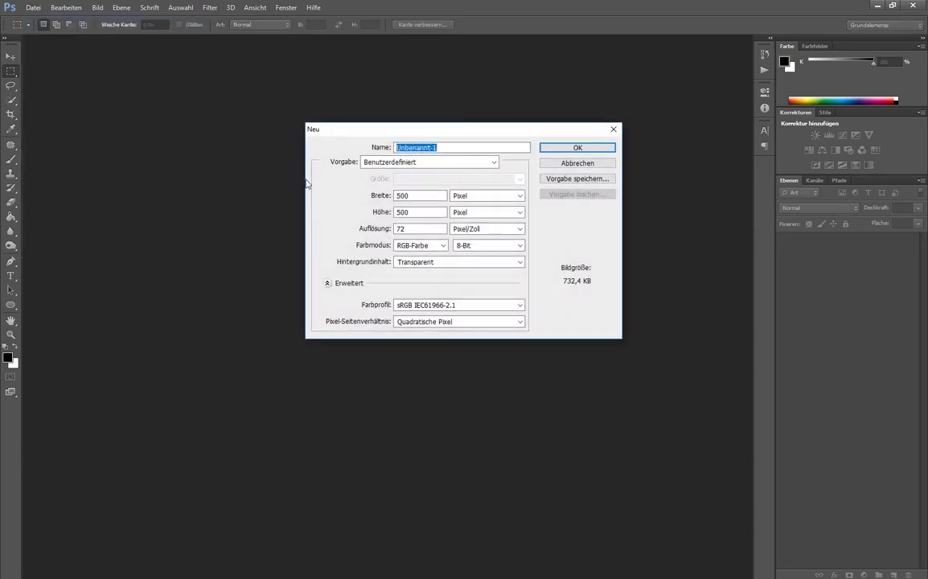
pyautogui.click(432, 195)
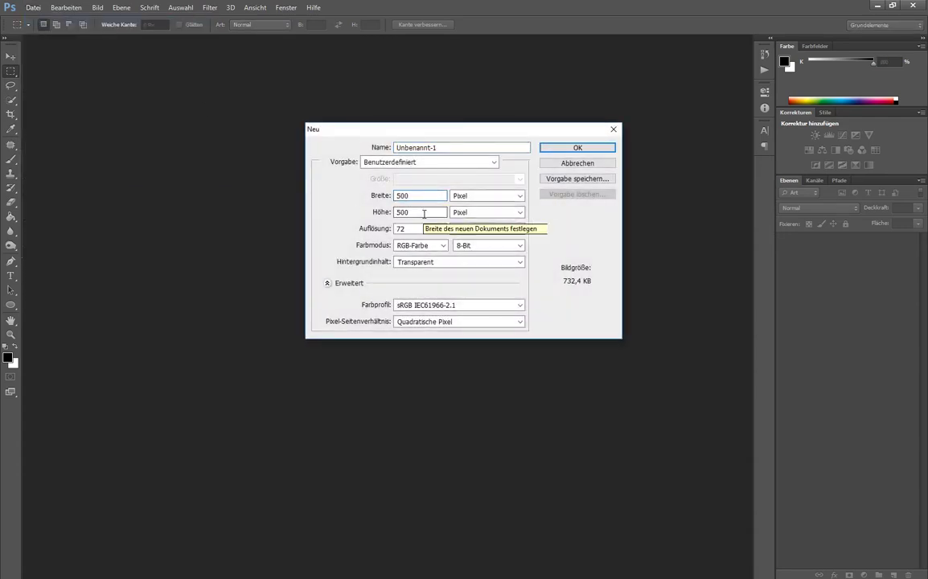
pyautogui.click(424, 212)
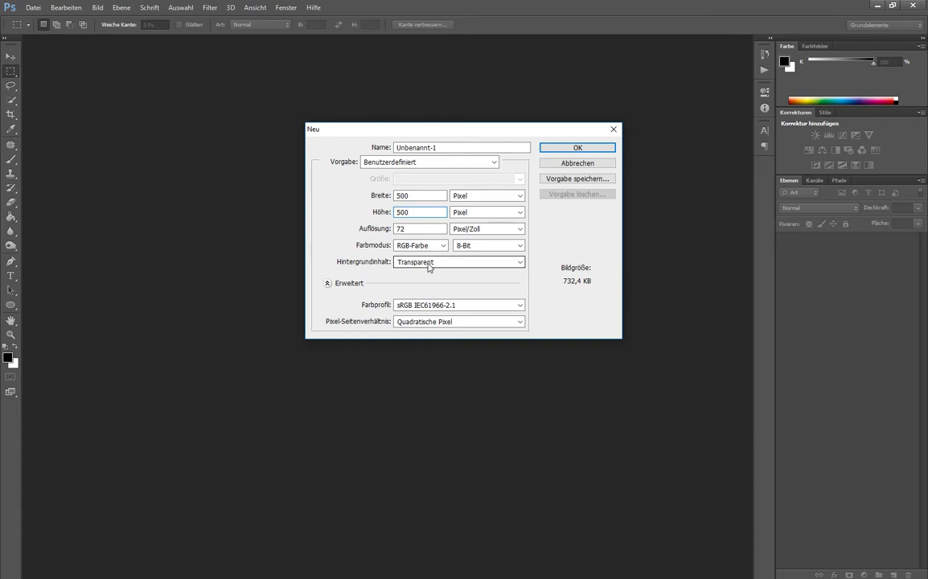
pyautogui.click(576, 148)
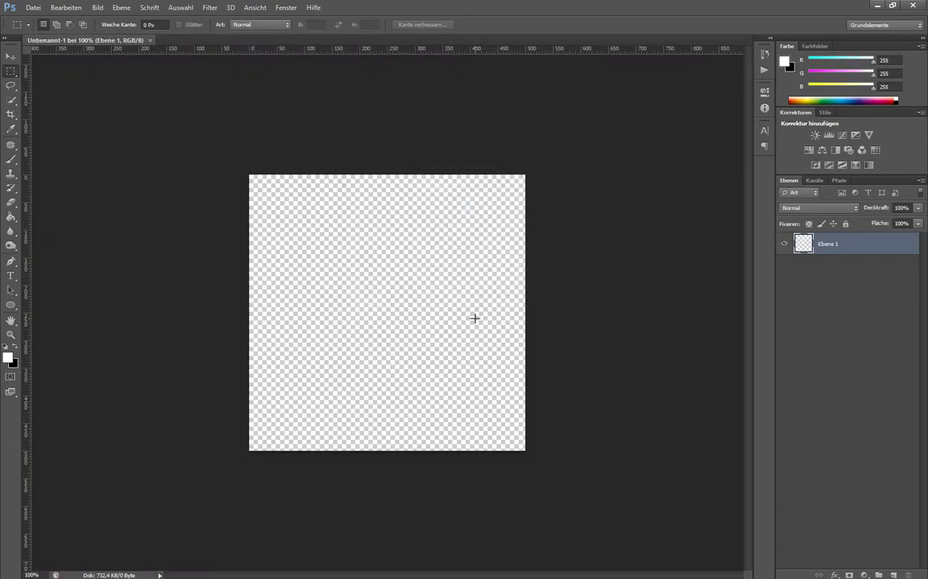
# Step: Choose the Ellipse tool with no fill and a red 50 px stroke
pyautogui.click(13, 305)
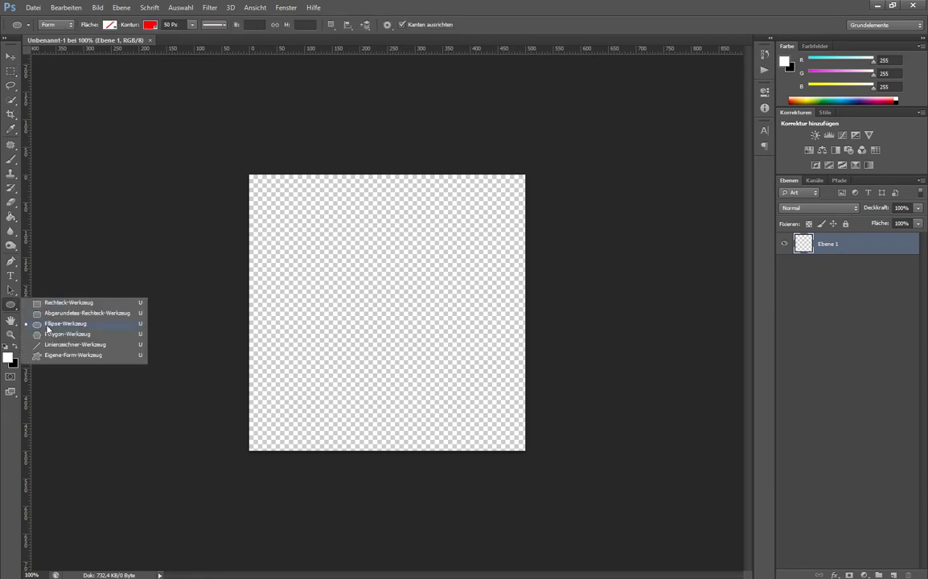
pyautogui.click(46, 325)
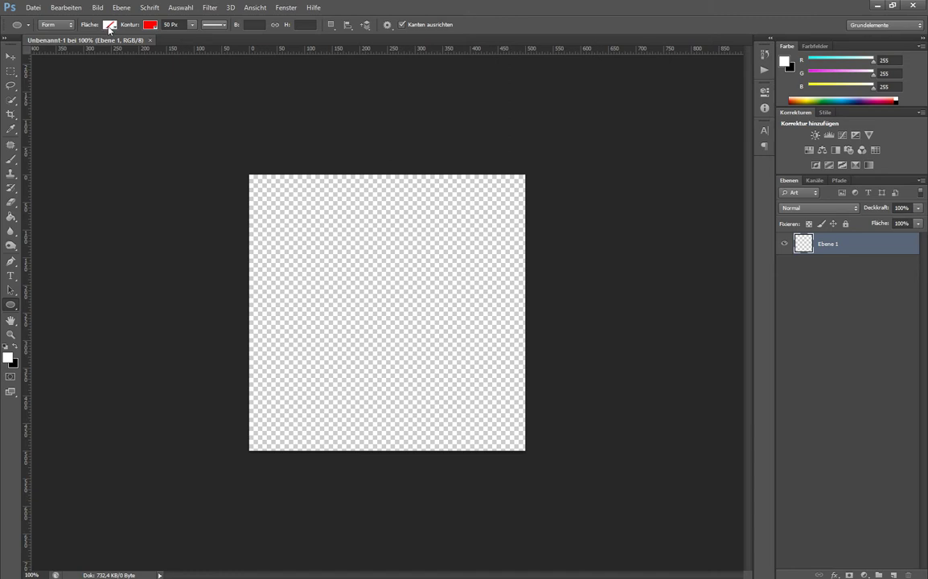
pyautogui.click(150, 25)
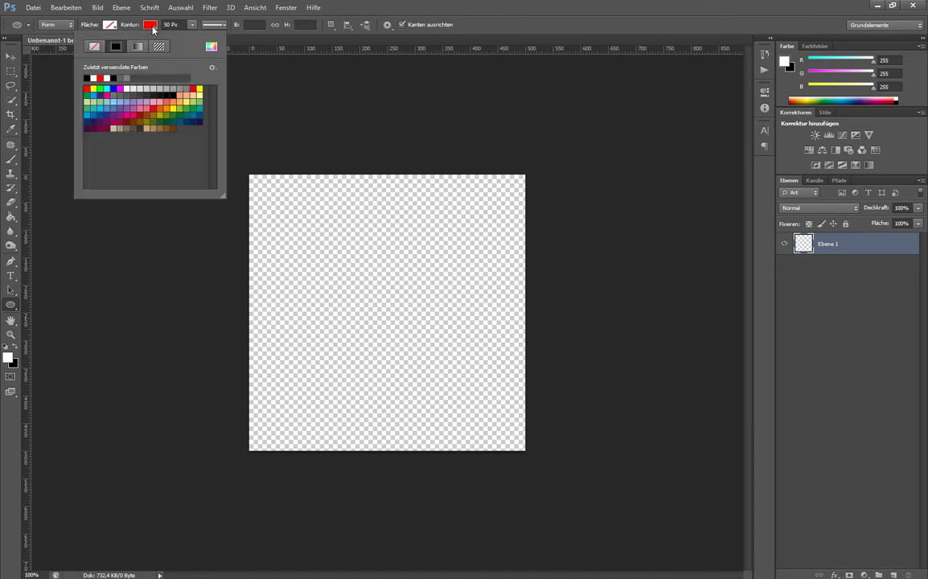
pyautogui.click(153, 28)
pyautogui.doubleClick(168, 25)
pyautogui.write('50')
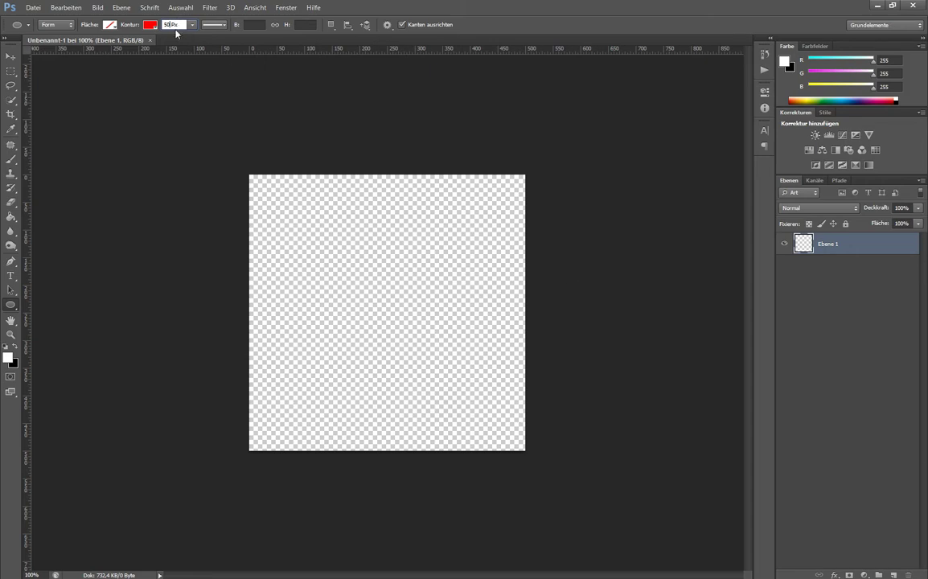
# Step: Set the ellipse width and height to 500 px in the options bar
pyautogui.click(249, 25)
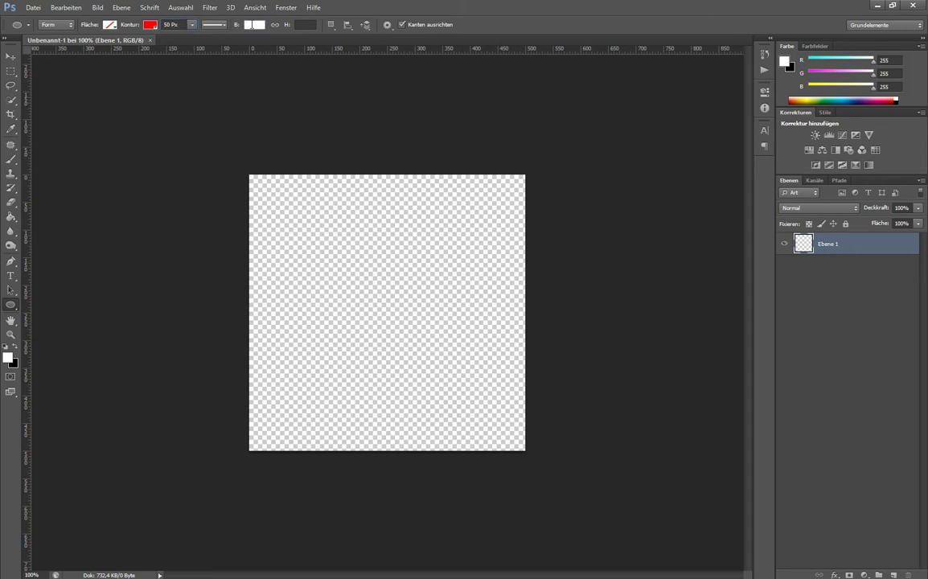
pyautogui.click(303, 25)
pyautogui.write('500')
# Step: Draw a 500 × 500 px red ring, fit it to the canvas, and add a layer mask
pyautogui.click(301, 210)
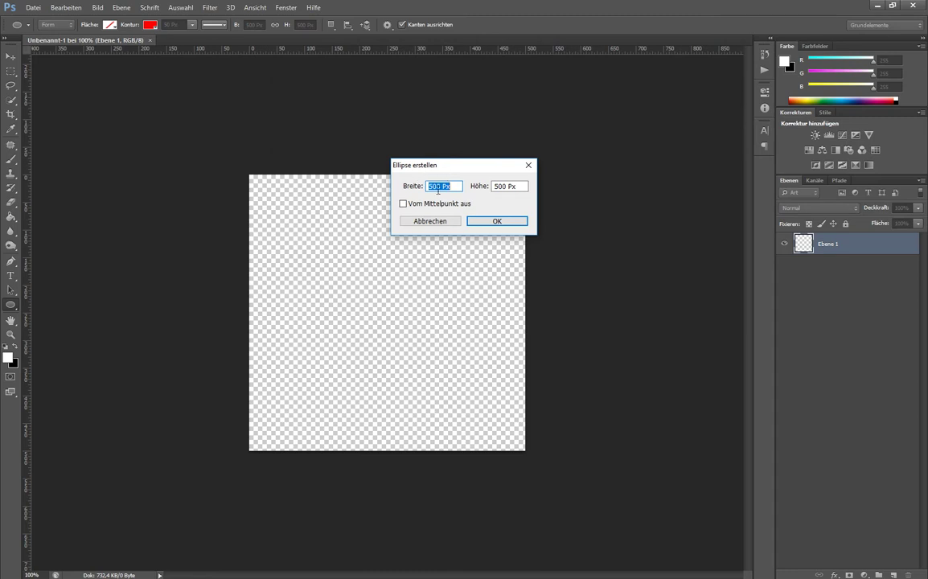
pyautogui.click(494, 222)
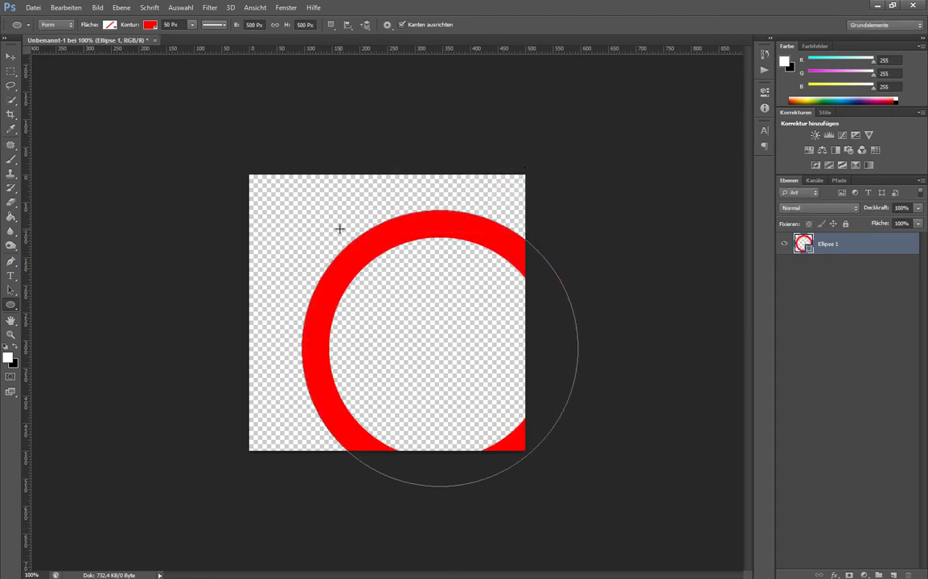
pyautogui.click(10, 57)
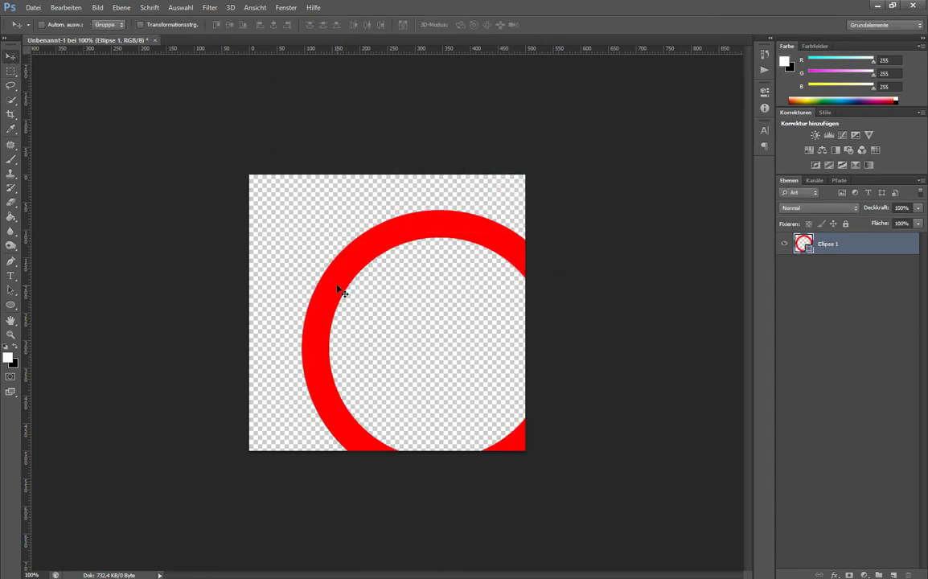
pyautogui.moveTo(336, 296)
pyautogui.mouseDown()
pyautogui.moveTo(272, 263)
pyautogui.moveTo(256, 227)
pyautogui.mouseUp()
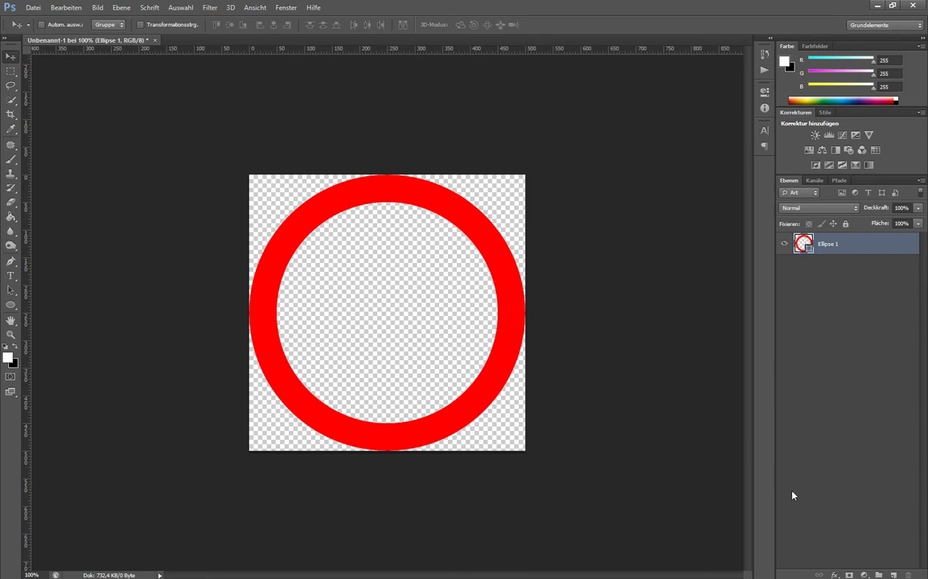
pyautogui.click(850, 575)
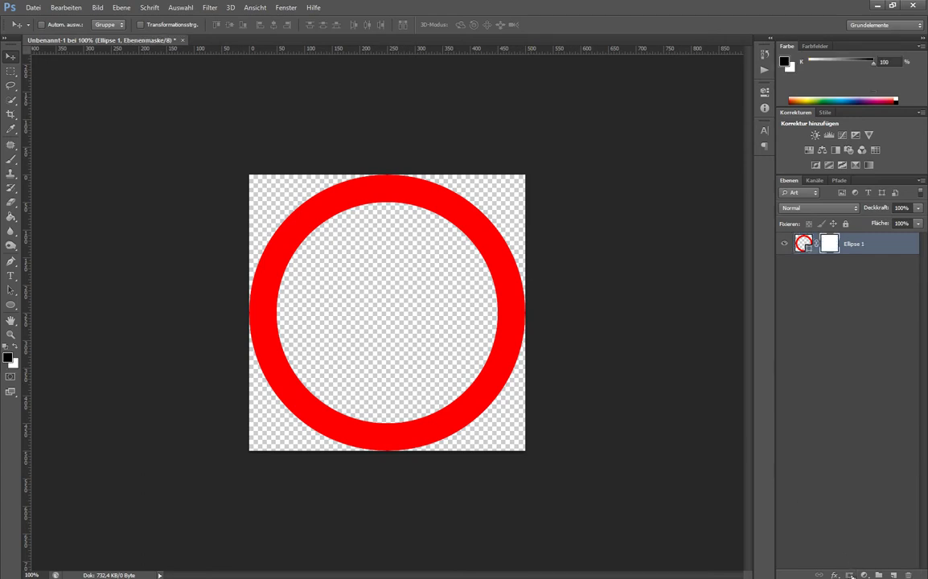
# Step: Select a soft paint brush and set its size to 453 px
pyautogui.click(11, 160)
pyautogui.click(35, 160)
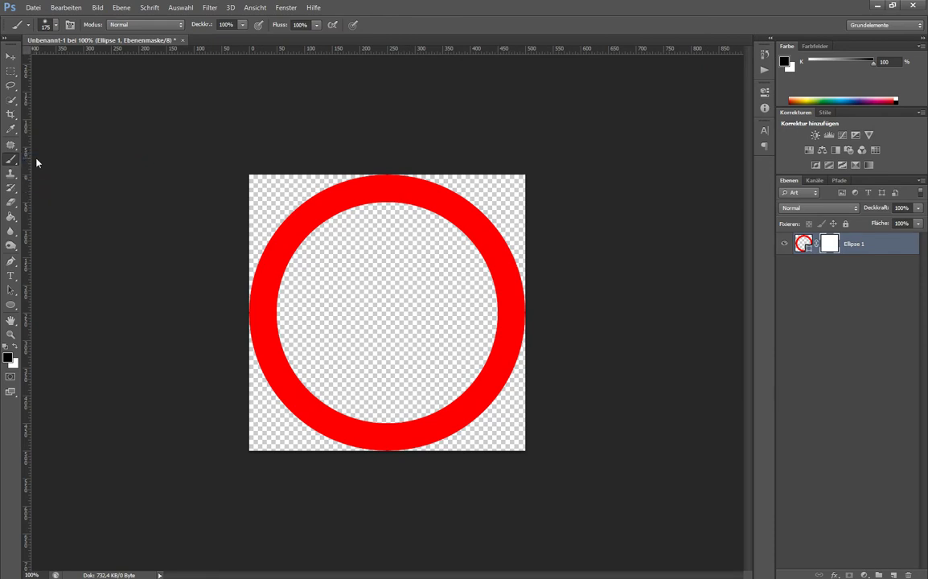
pyautogui.click(48, 29)
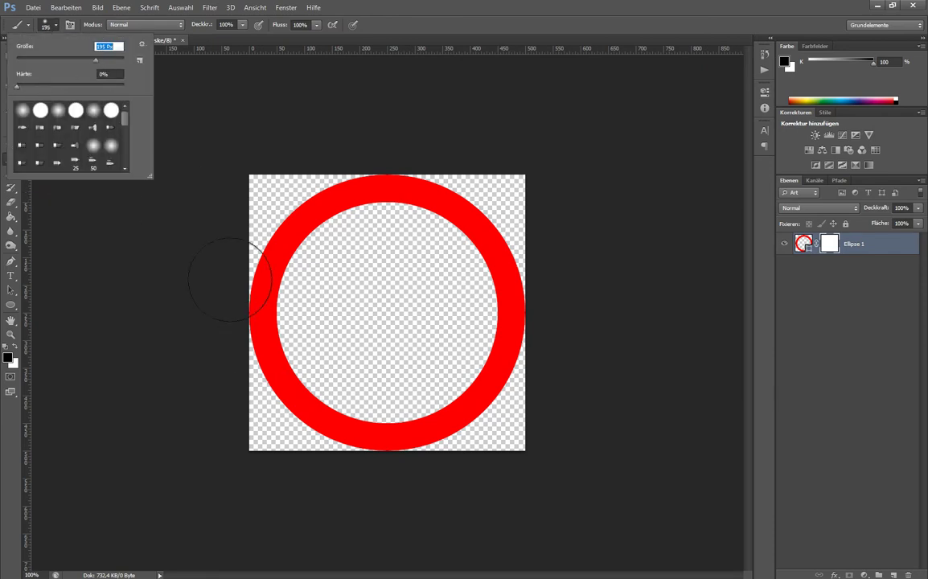
pyautogui.moveTo(96, 58); pyautogui.dragTo(114, 63)
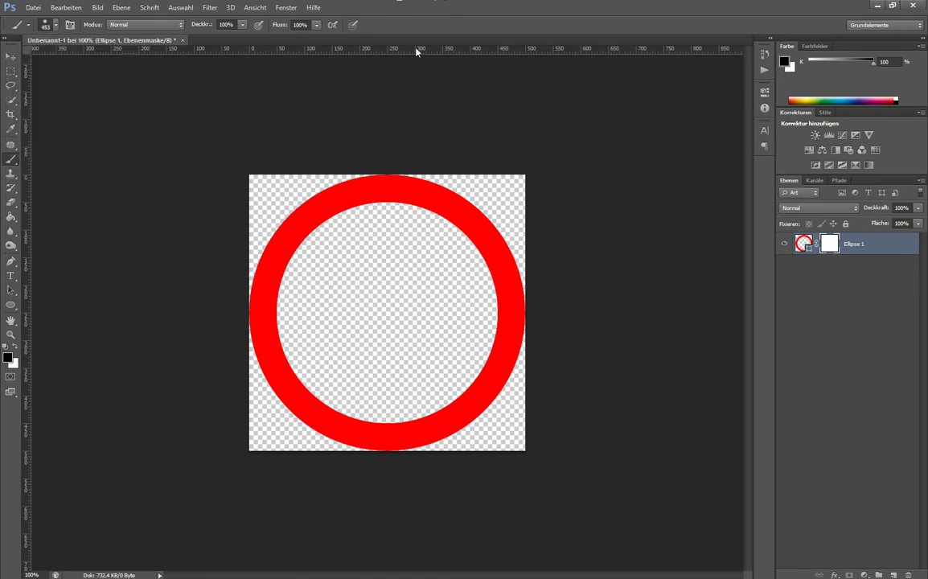
pyautogui.click(374, 42)
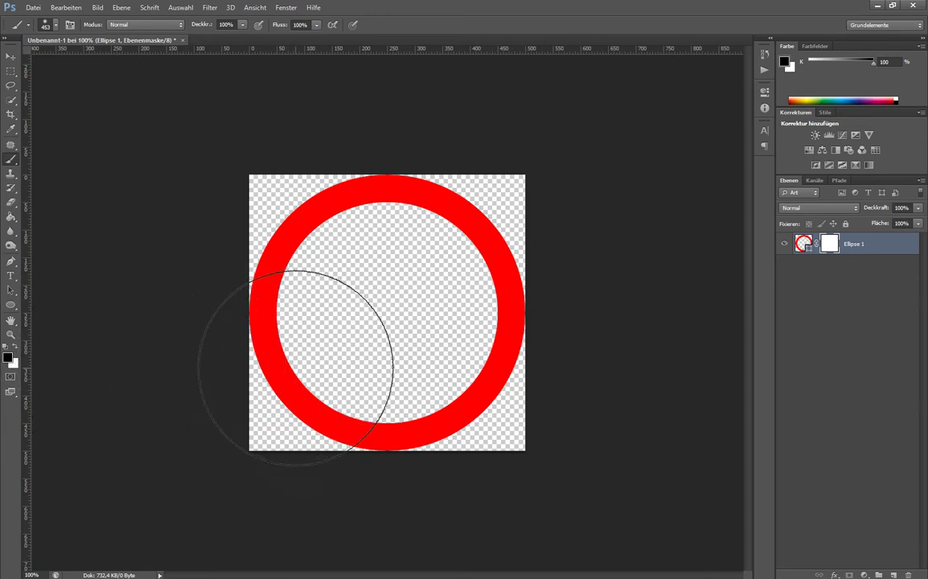
# Step: Paint black on the mask to fade the ring's left and lower-left arc
pyautogui.moveTo(297, 369); pyautogui.dragTo(270, 241)
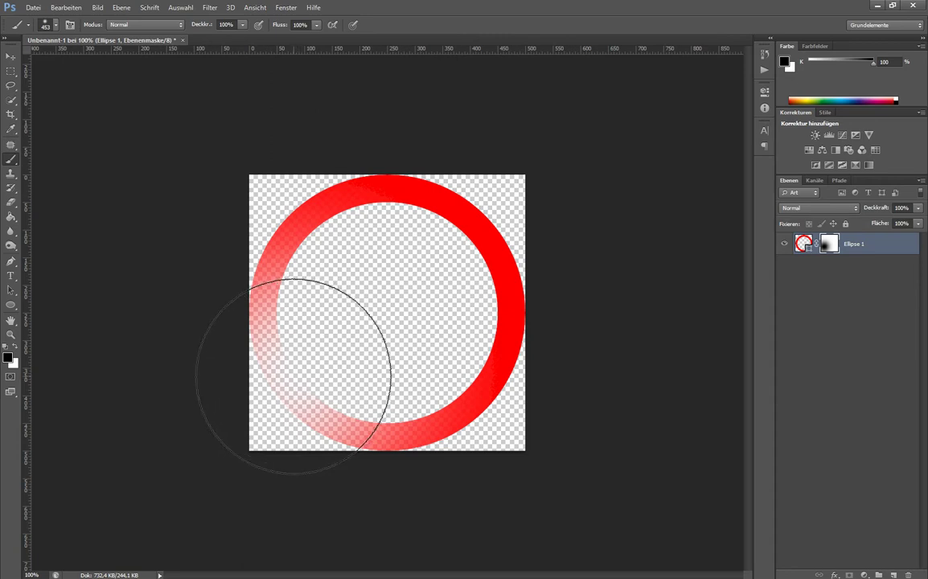
pyautogui.click(294, 376)
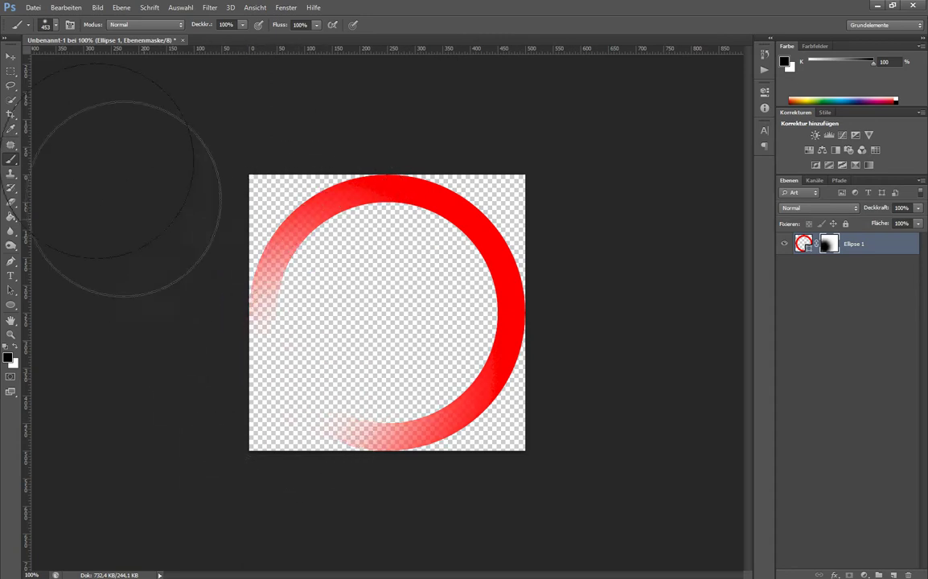
pyautogui.click(10, 55)
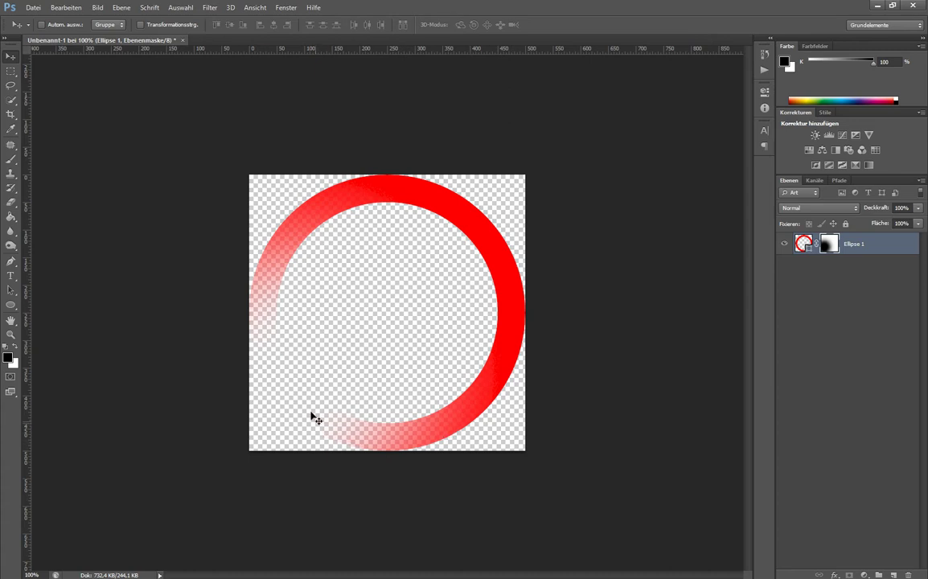
# Step: Make a rectangular selection around the ring's faded lower-left tail
pyautogui.click(12, 73)
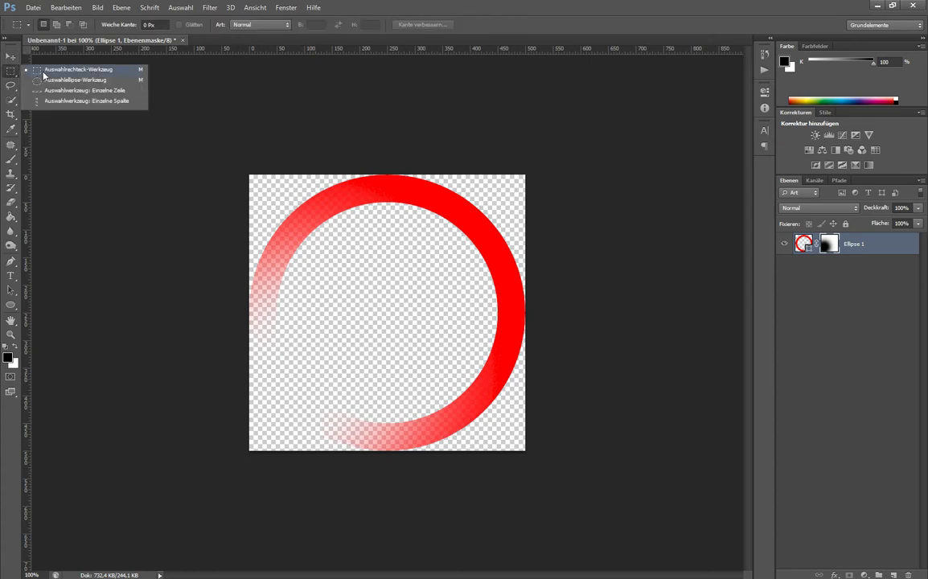
pyautogui.click(45, 72)
pyautogui.moveTo(231, 466); pyautogui.dragTo(387, 405)
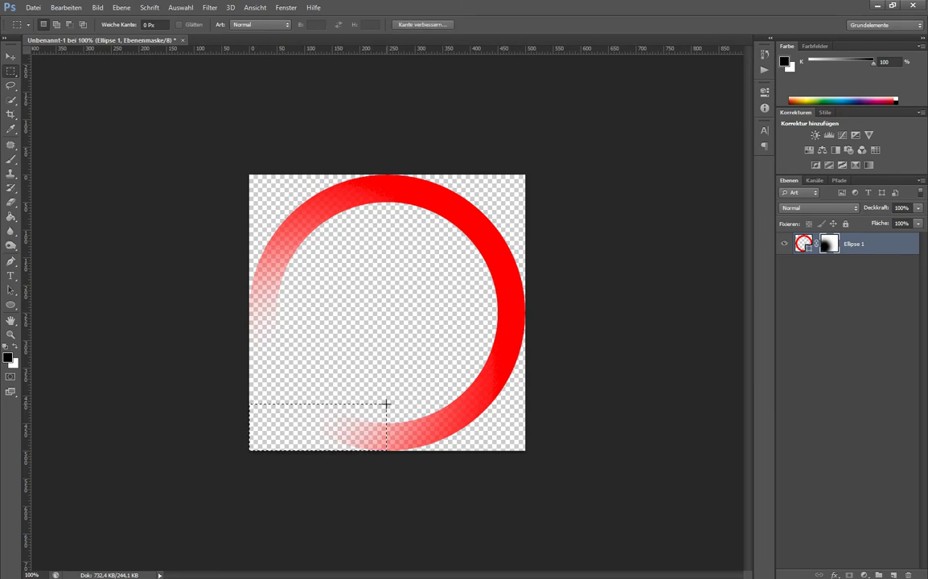
# Step: Paint black with a 175 px brush to mask out the faint fade in the selection
pyautogui.moveTo(11, 158); pyautogui.dragTo(37, 150)
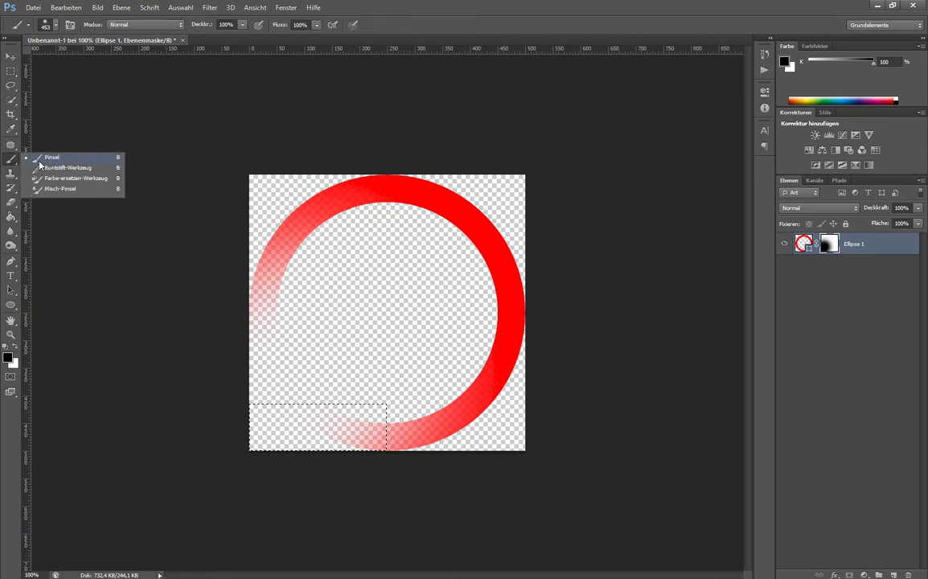
pyautogui.press('[')
pyautogui.press('[')
pyautogui.press('[')
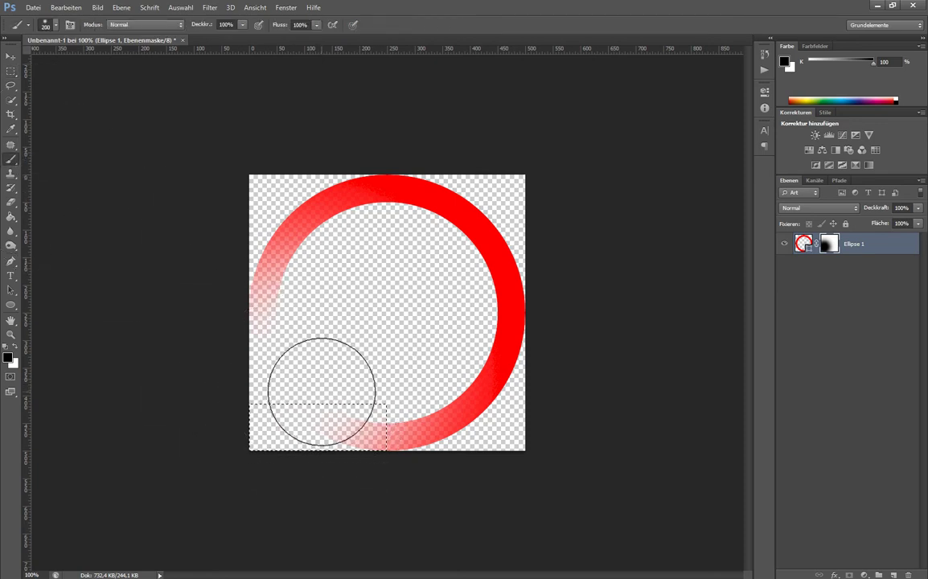
pyautogui.press('[')
pyautogui.press('[')
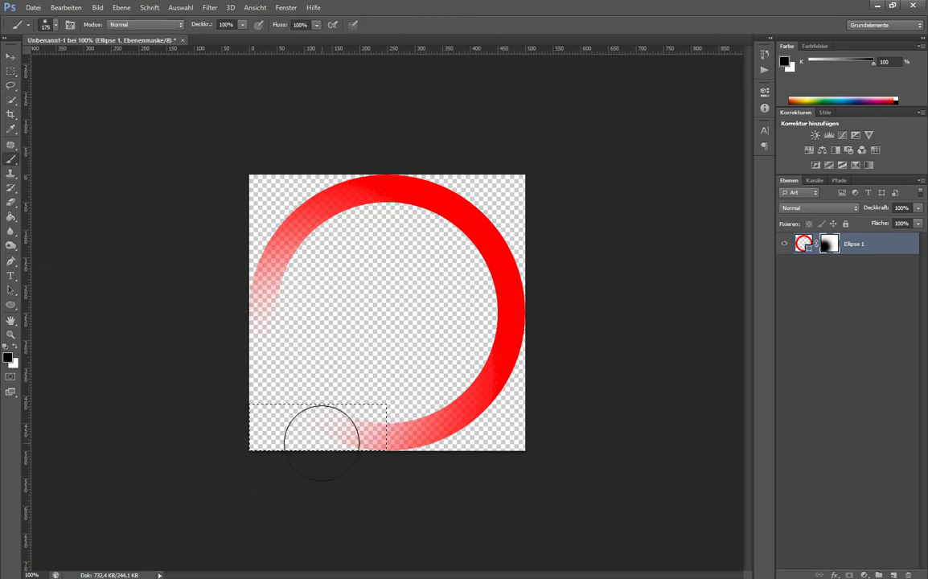
pyautogui.moveTo(311, 421)
pyautogui.mouseDown()
pyautogui.moveTo(363, 424)
pyautogui.moveTo(388, 439)
pyautogui.mouseUp()
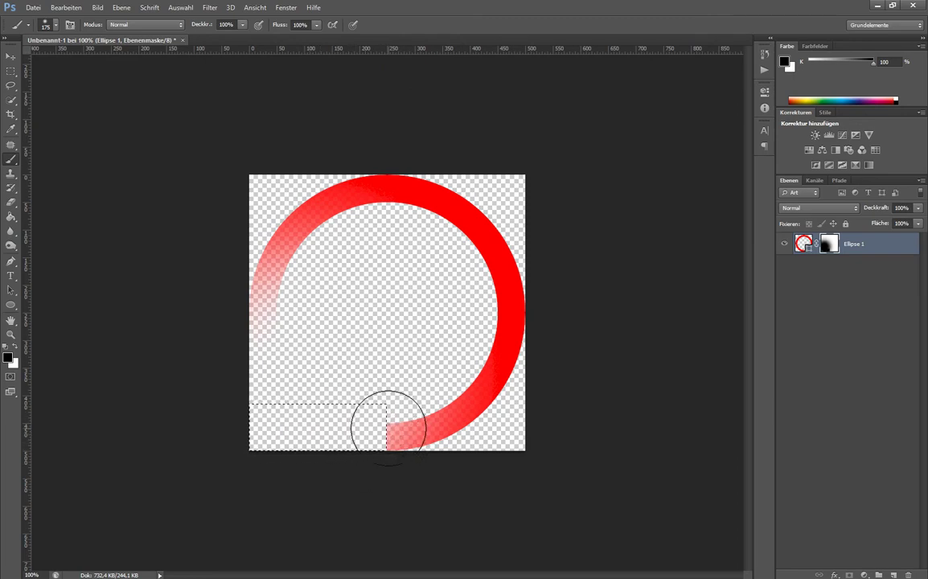
# Step: Invert the selection, paint white on the mask over the lower end, and deselect
pyautogui.click(178, 7)
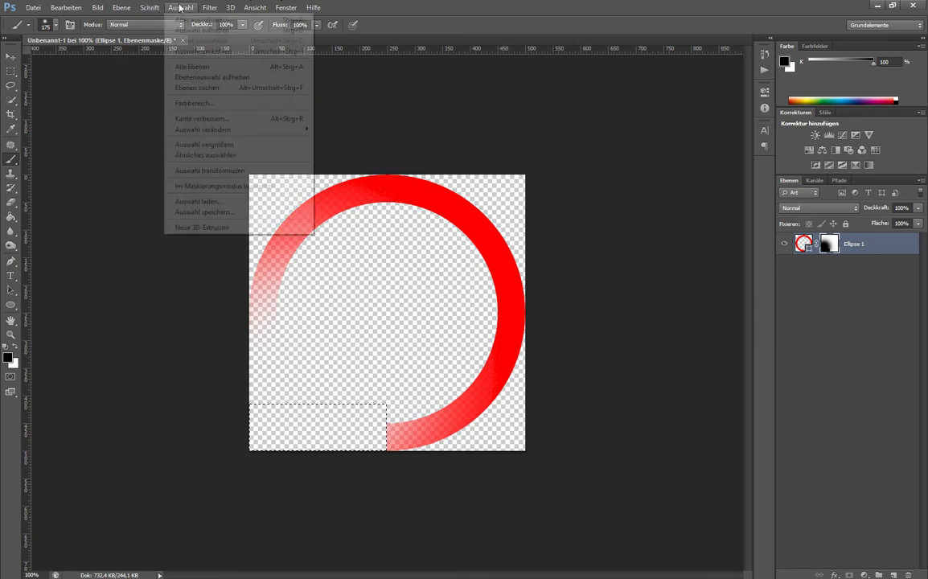
pyautogui.click(189, 52)
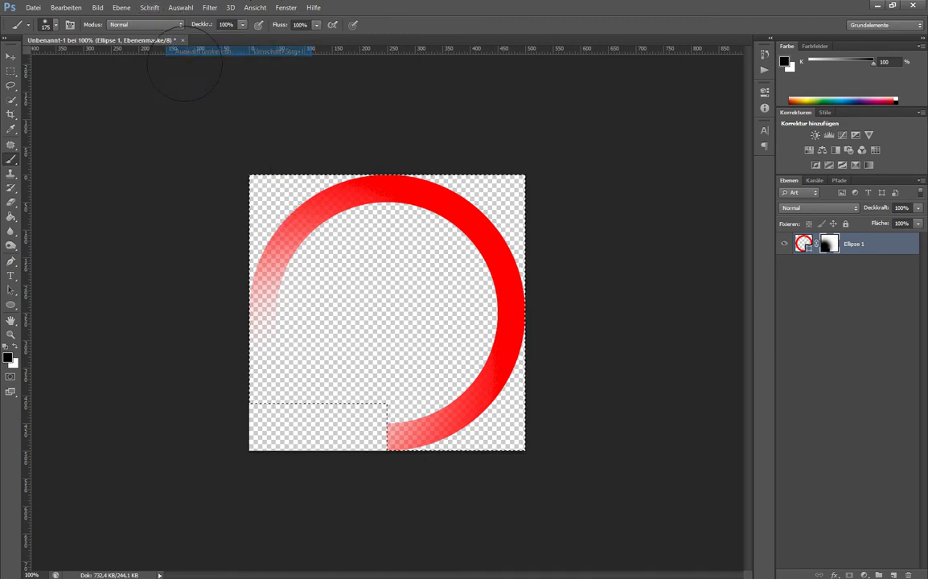
pyautogui.click(16, 347)
pyautogui.moveTo(377, 439)
pyautogui.mouseDown()
pyautogui.moveTo(446, 414)
pyautogui.moveTo(379, 439)
pyautogui.moveTo(411, 426)
pyautogui.mouseUp()
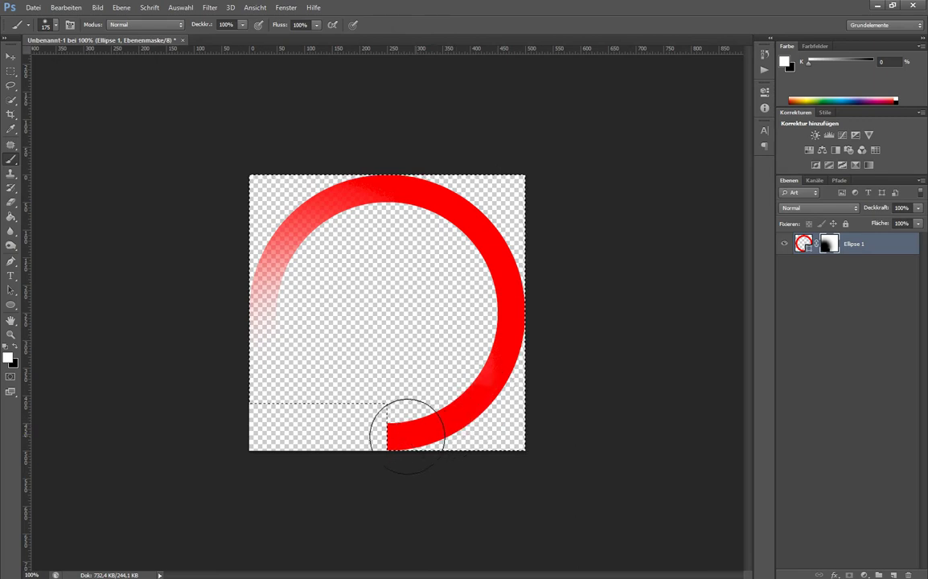
pyautogui.hotkey('ctrl', 'd')
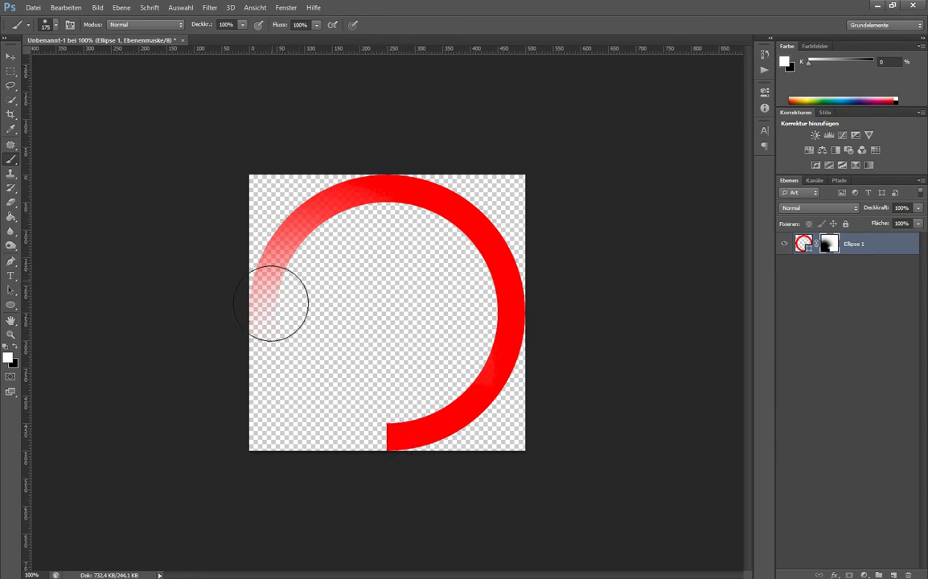
pyautogui.click(11, 56)
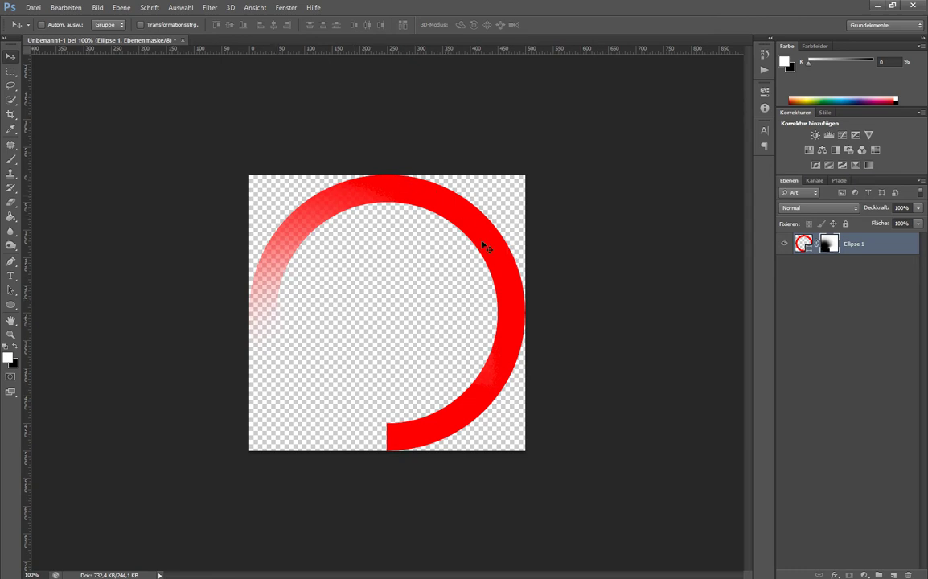
# Step: Convert Ellipse 1 with In Smartobjekt konvertieren from its layer context menu
pyautogui.rightClick(883, 245)
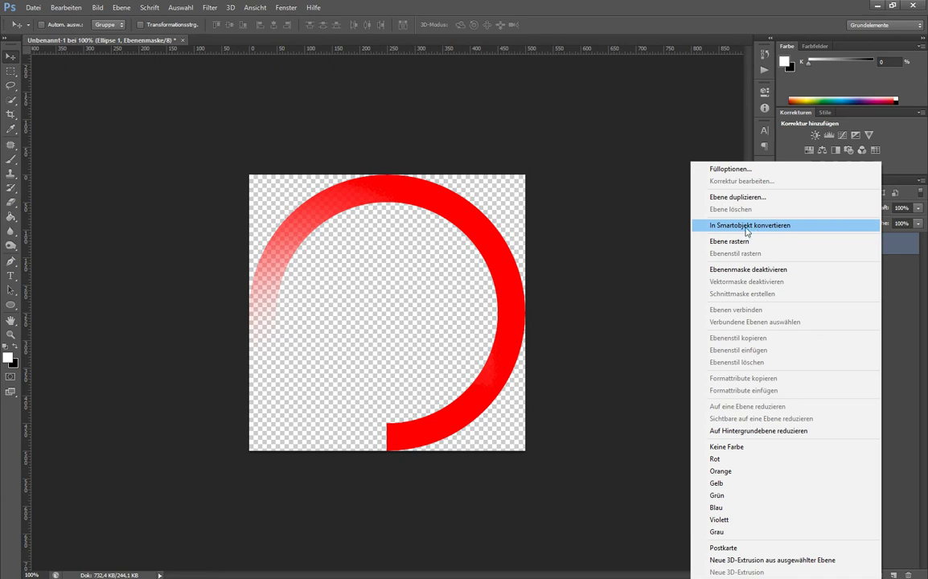
pyautogui.click(747, 226)
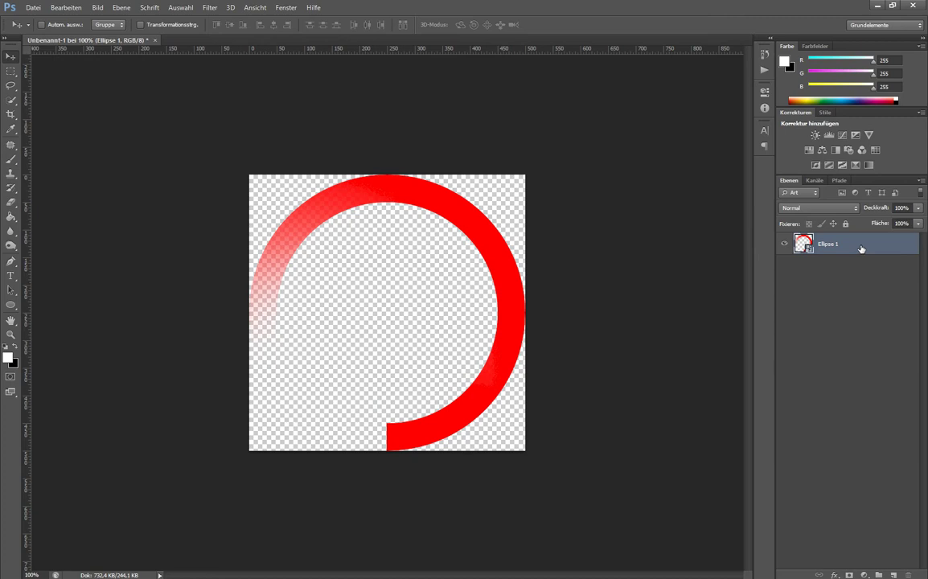
# Step: Show the Zeitleiste panel and create a video timeline for Ellipse 1
pyautogui.click(286, 8)
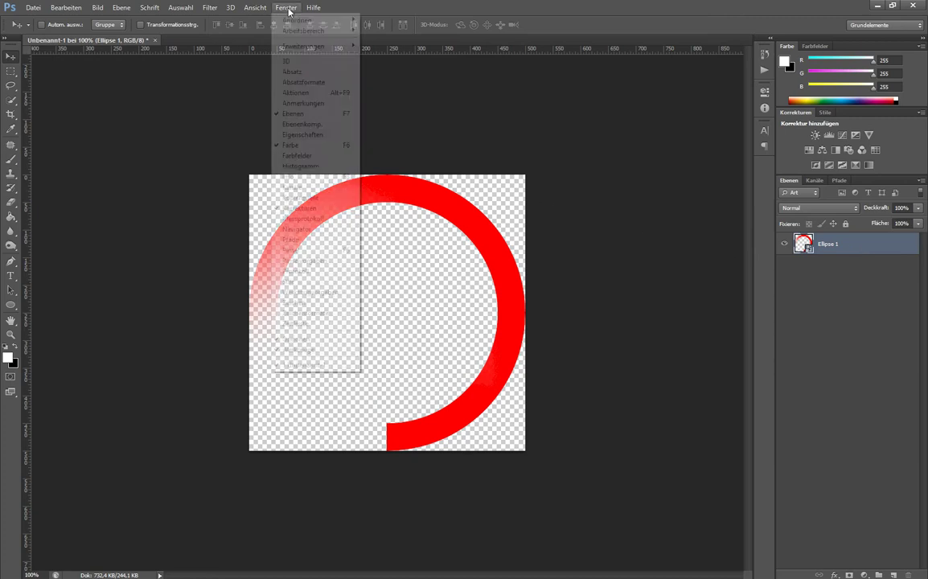
pyautogui.click(306, 323)
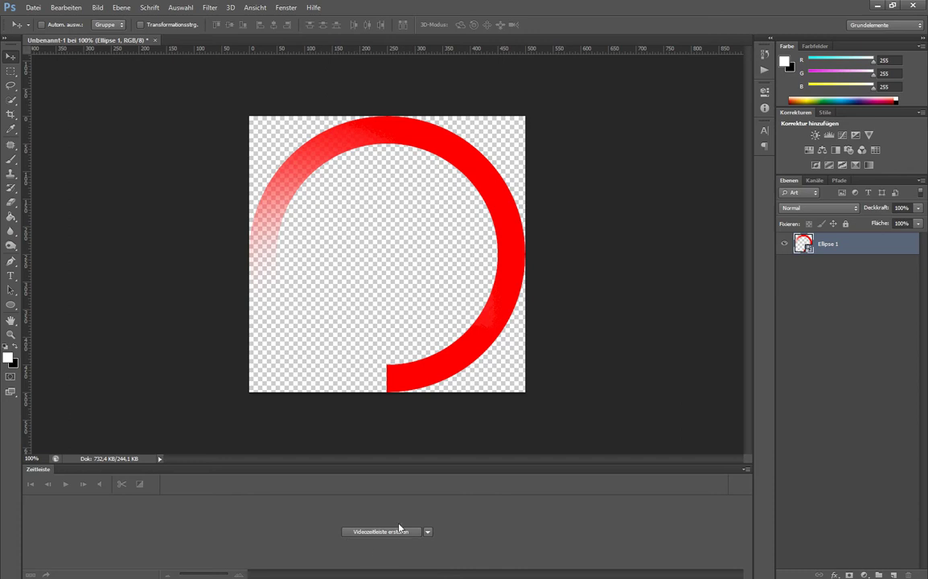
pyautogui.click(427, 532)
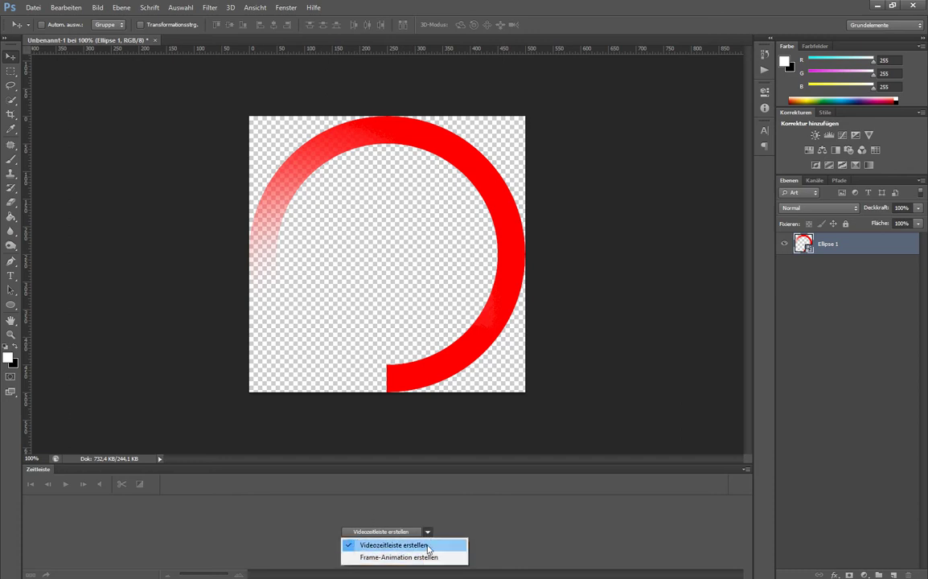
pyautogui.click(411, 525)
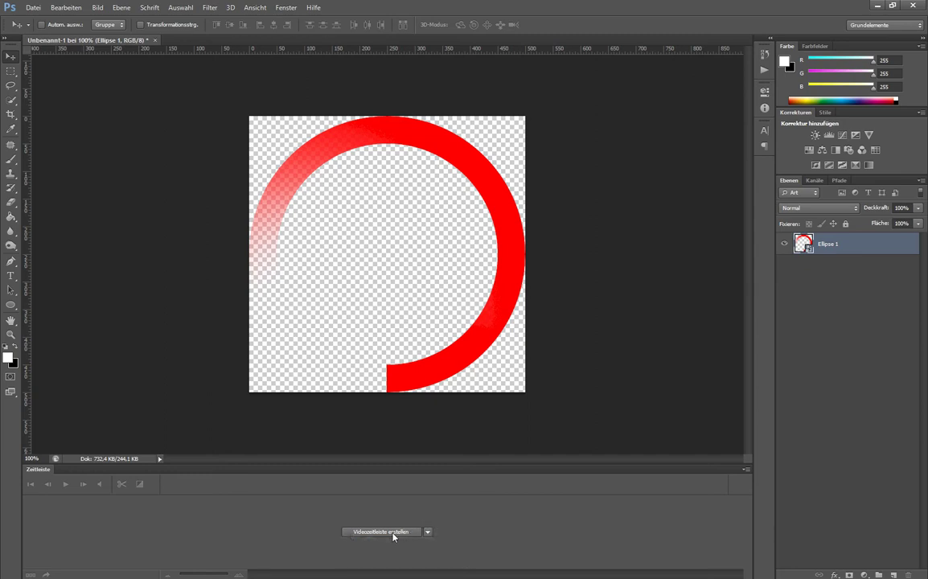
pyautogui.click(393, 534)
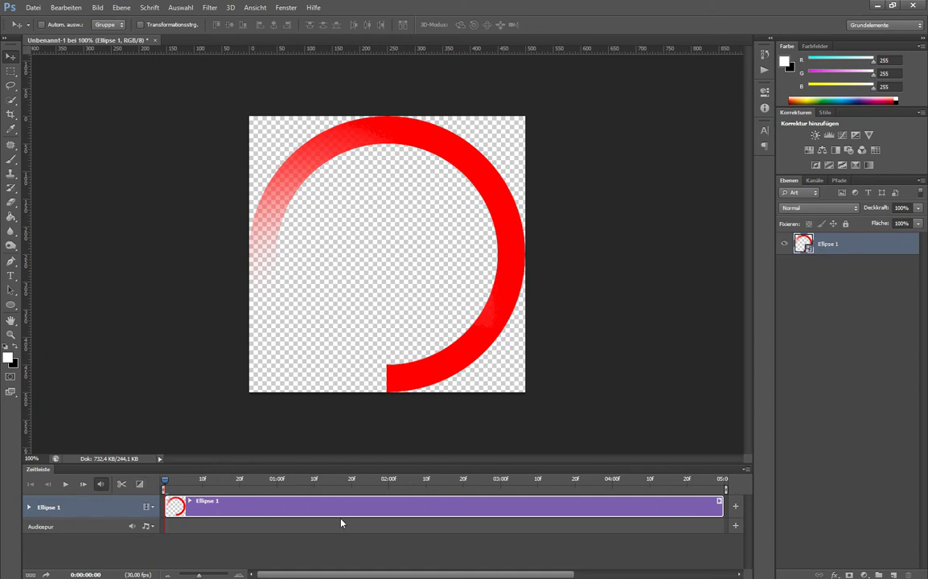
# Step: Add a Transformieren keyframe at frame 0 and move the playhead to frame 15
pyautogui.click(30, 507)
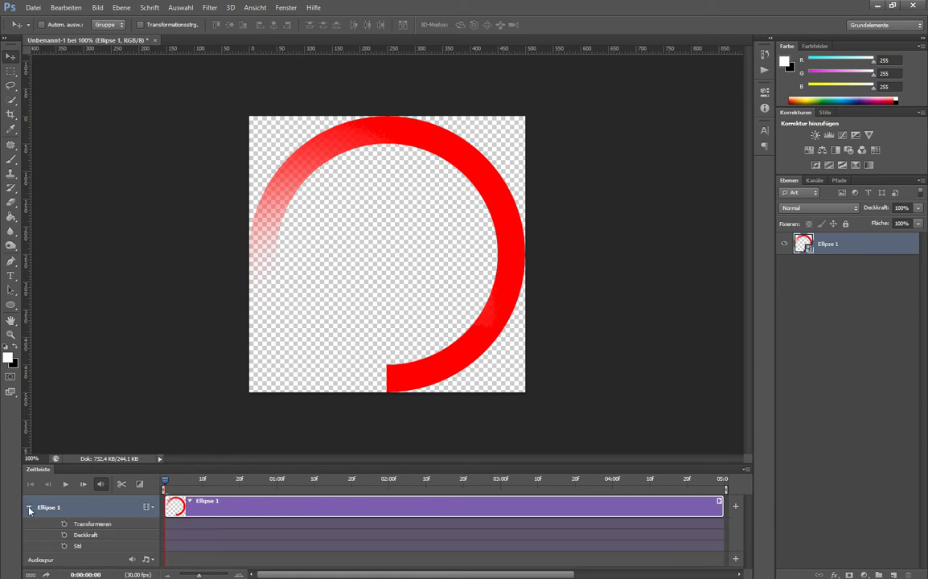
pyautogui.click(64, 524)
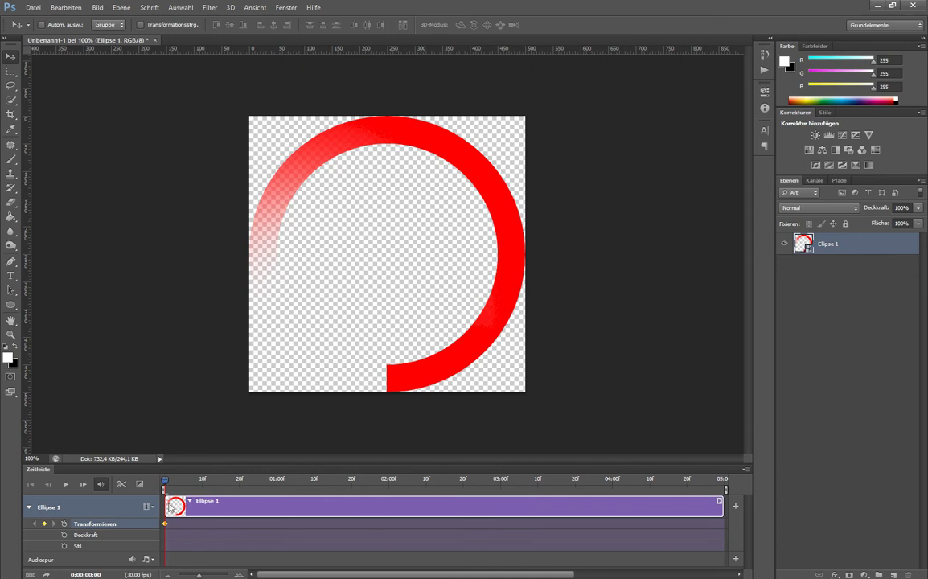
pyautogui.moveTo(165, 483); pyautogui.dragTo(222, 483)
# Step: Rotate the ring 180° at frame 15 and again at 0:00:01:00, adding Transform keyframes at each
pyautogui.hotkey('ctrl', 't')
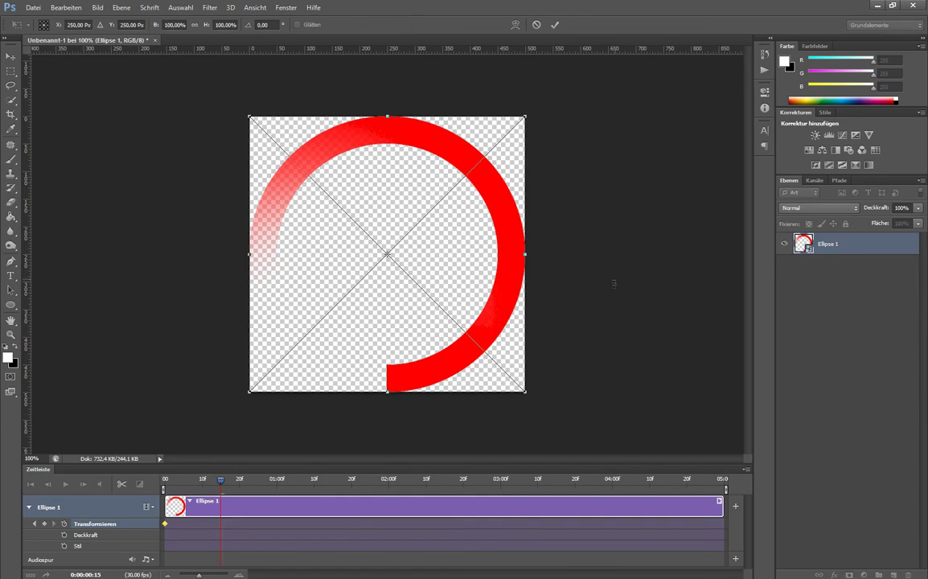
pyautogui.moveTo(612, 278); pyautogui.dragTo(213, 246)
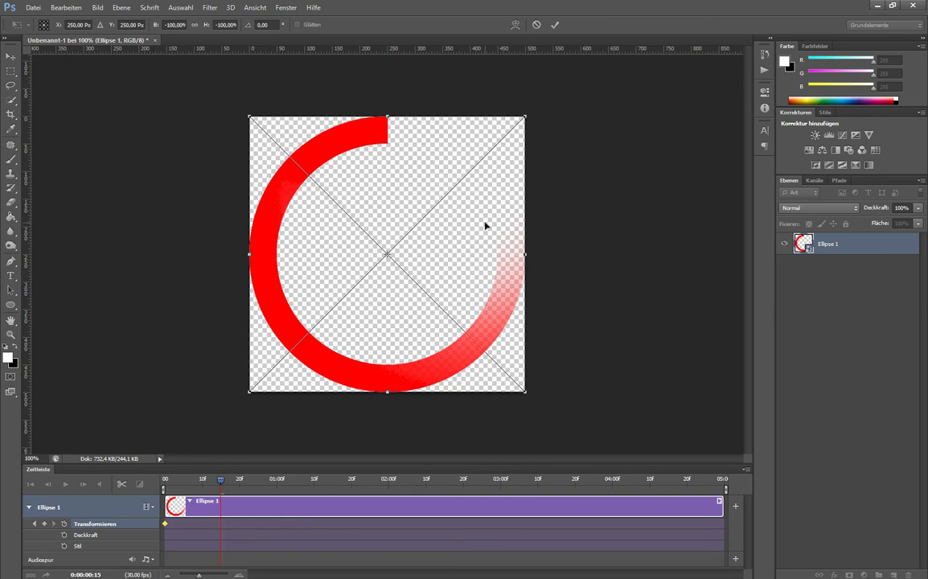
pyautogui.press('Return')
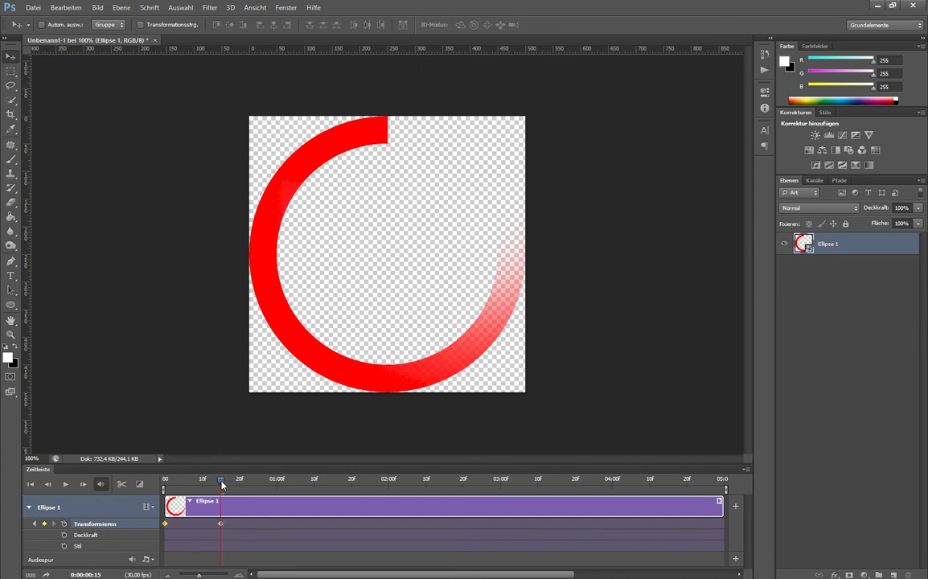
pyautogui.moveTo(222, 483); pyautogui.dragTo(257, 483)
pyautogui.hotkey('ctrl', 't')
pyautogui.moveTo(577, 242)
pyautogui.mouseDown()
pyautogui.moveTo(386, 368)
pyautogui.moveTo(231, 244)
pyautogui.mouseUp()
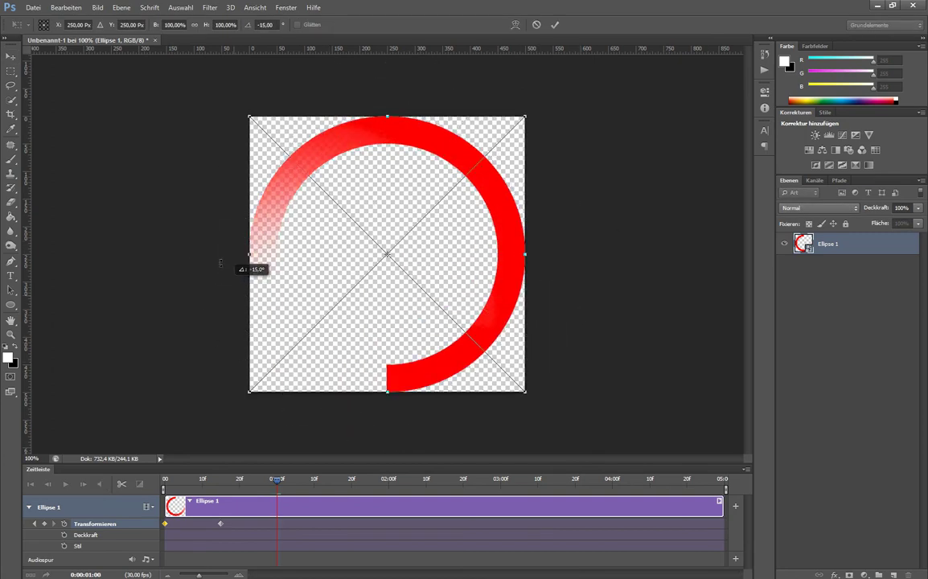
pyautogui.press('Return')
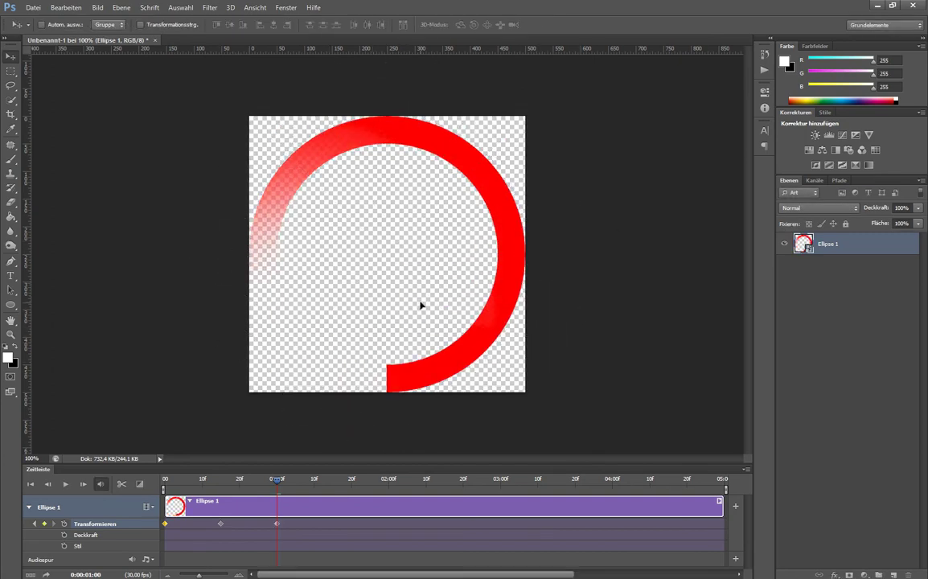
pyautogui.moveTo(276, 480)
pyautogui.mouseDown()
pyautogui.moveTo(205, 483)
pyautogui.moveTo(274, 486)
pyautogui.mouseUp()
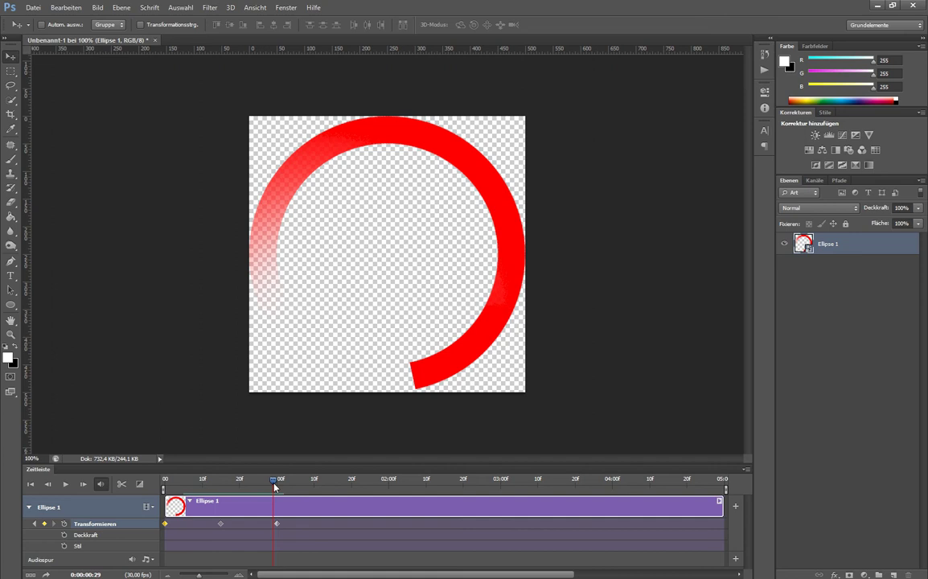
# Step: Trim the Ellipse 1 clip to end at the playhead at 0:00:01:00 and scrub to check it
pyautogui.click(746, 469)
pyautogui.moveTo(806, 266)
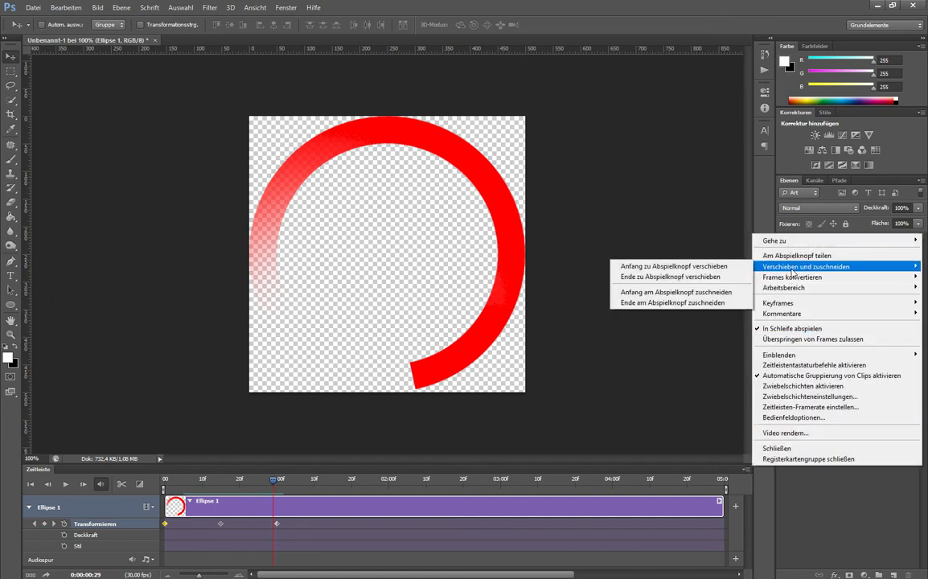
pyautogui.click(666, 304)
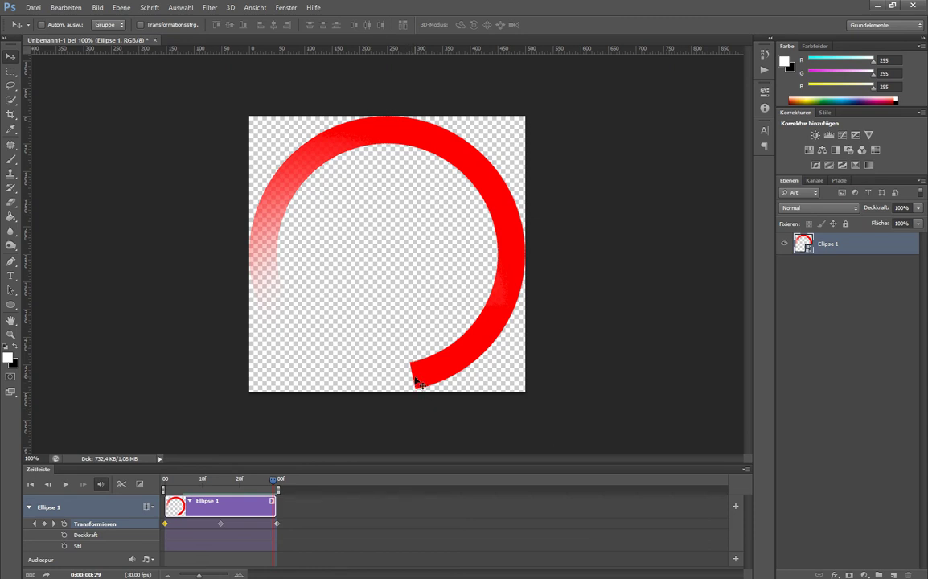
pyautogui.moveTo(275, 481)
pyautogui.mouseDown()
pyautogui.moveTo(138, 487)
pyautogui.moveTo(285, 490)
pyautogui.mouseUp()
pyautogui.press('space')
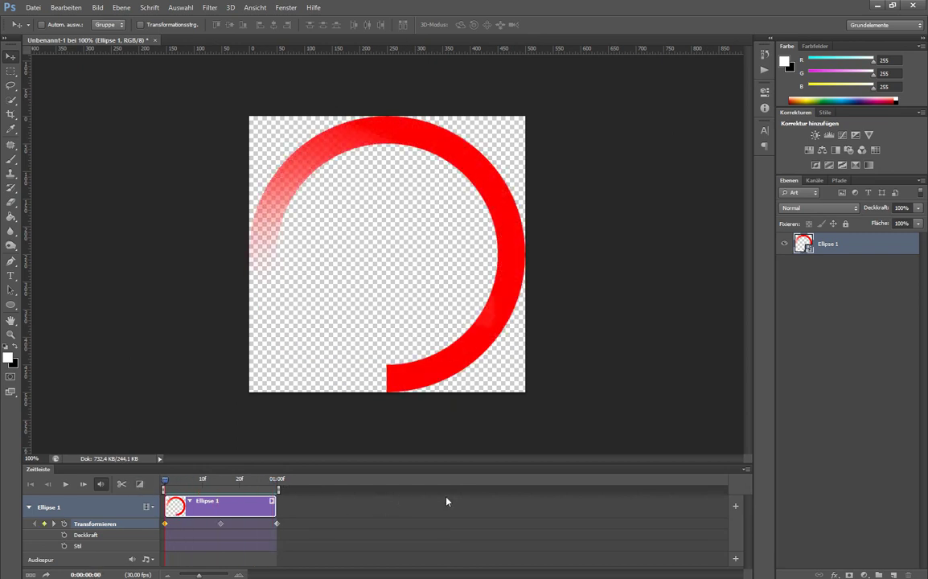
# Step: Turn on Loop Playback and preview the one-second rotation
pyautogui.click(747, 470)
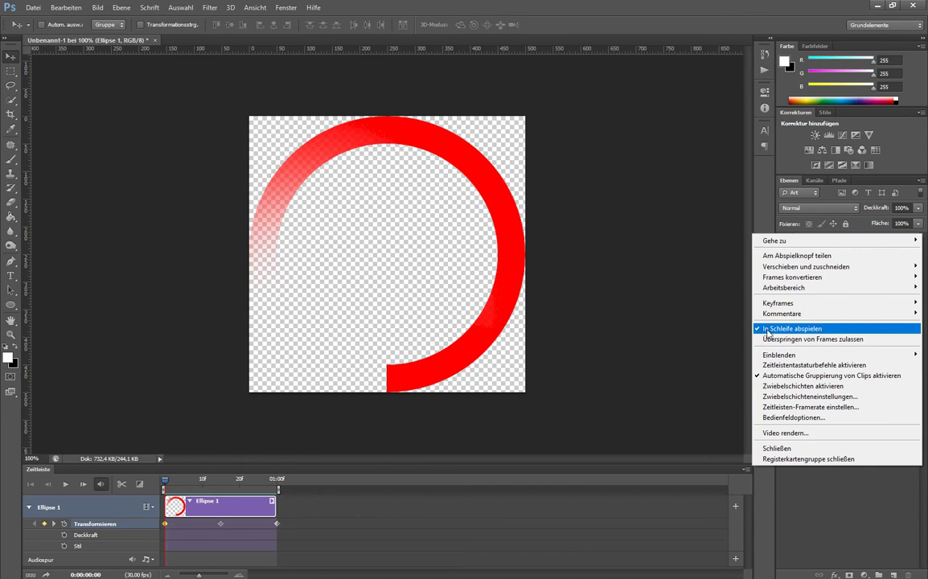
pyautogui.click(66, 486)
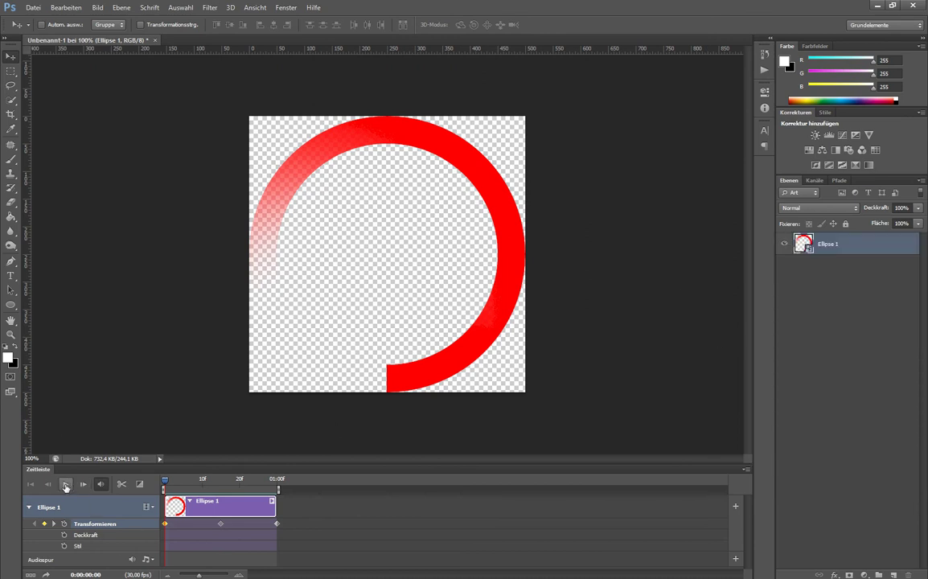
pyautogui.click(66, 486)
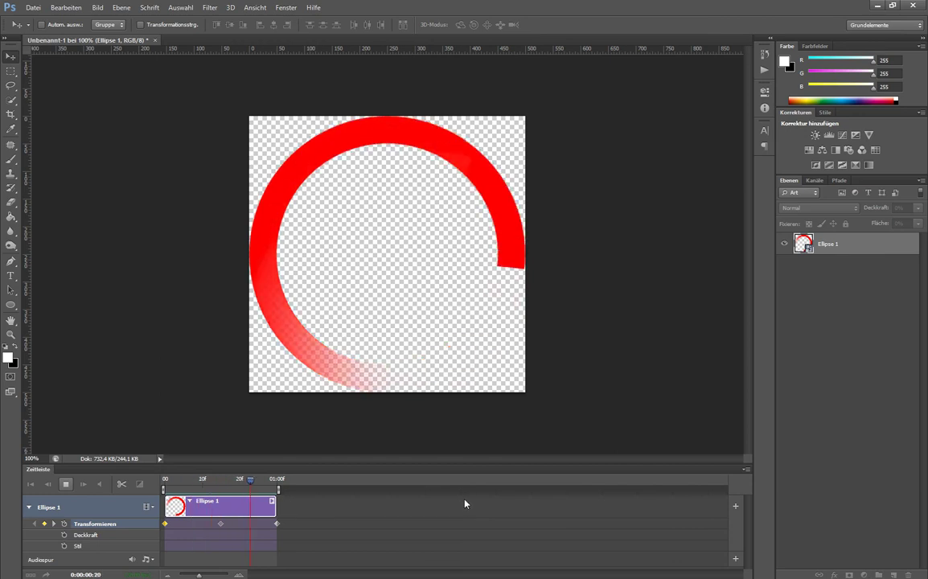
pyautogui.click(65, 485)
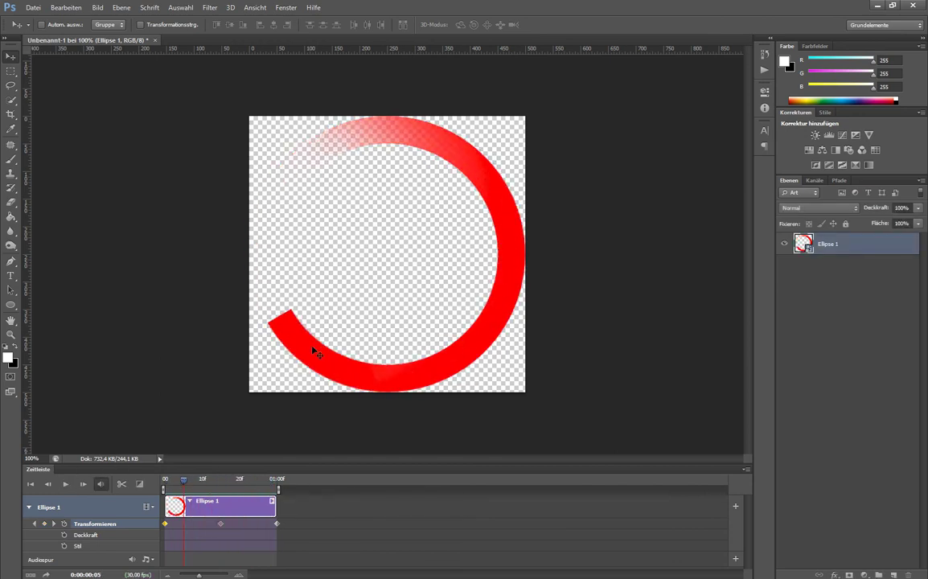
# Step: In Save for Web, export as GIF without transparency, looping Forever, and preview the animation
pyautogui.click(37, 11)
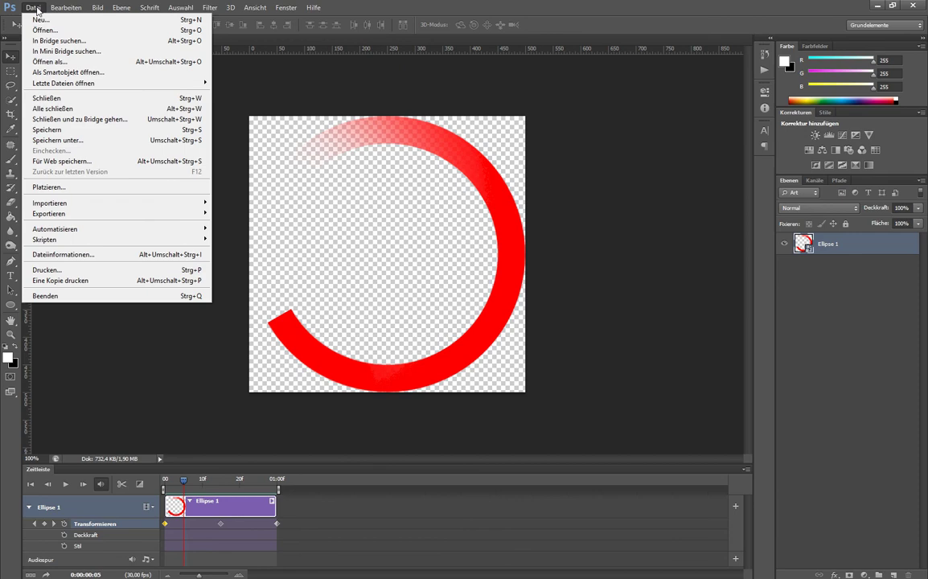
pyautogui.click(60, 161)
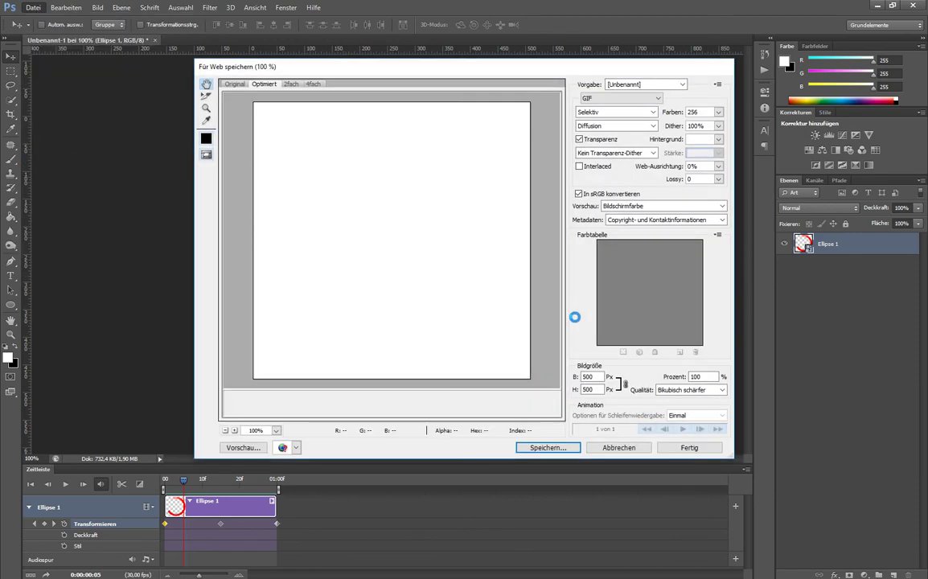
pyautogui.click(596, 140)
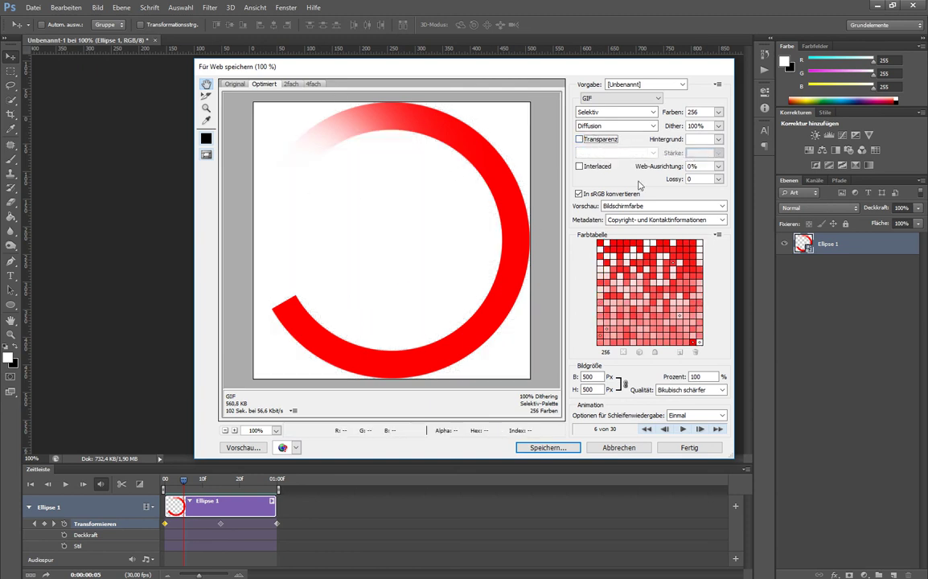
pyautogui.click(619, 97)
pyautogui.click(612, 99)
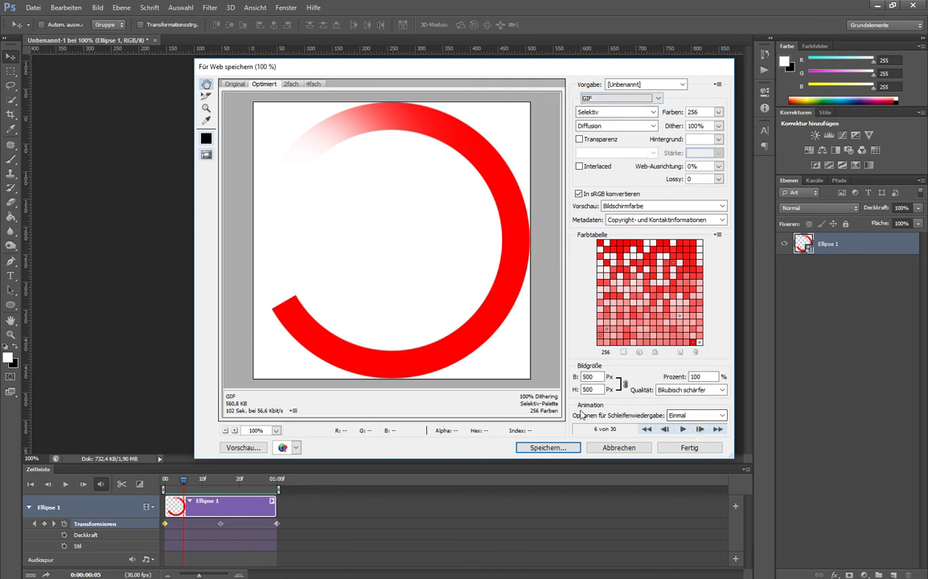
pyautogui.click(695, 415)
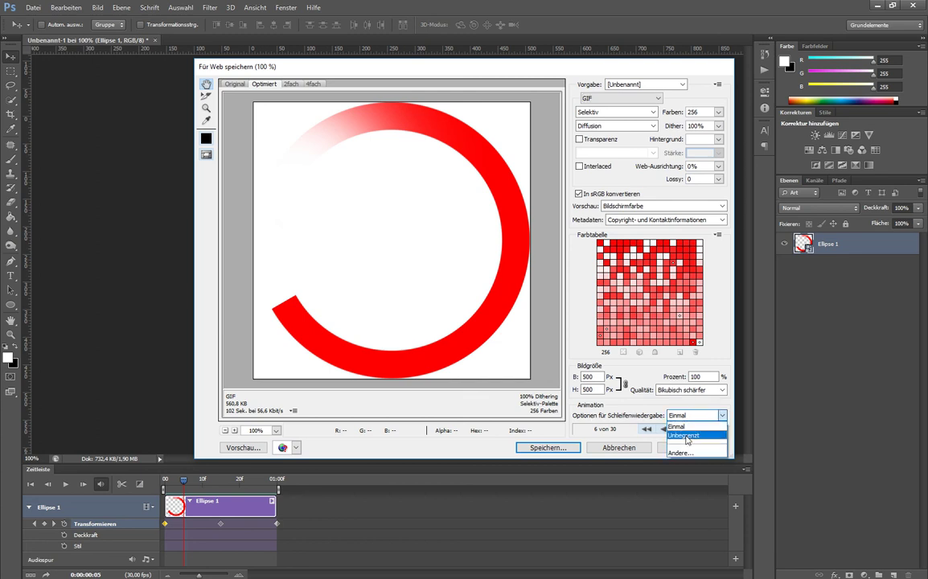
pyautogui.click(686, 438)
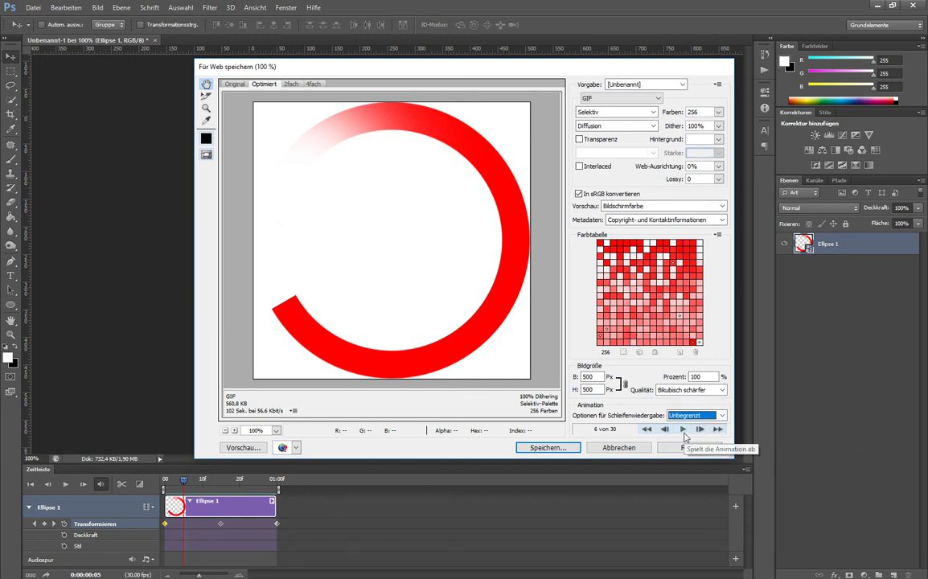
pyautogui.click(684, 432)
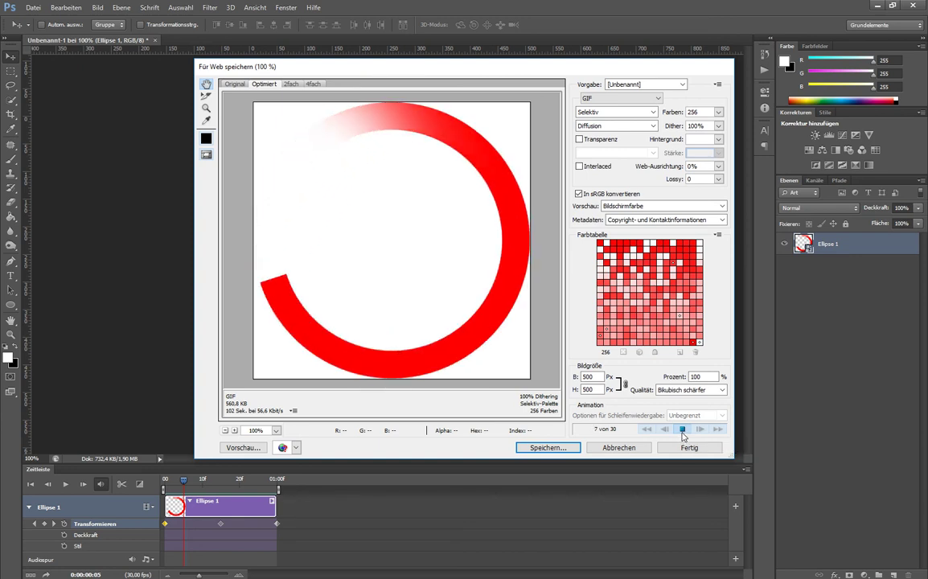
pyautogui.click(683, 432)
# Step: Save the optimized GIF to the Desktop as test2
pyautogui.click(549, 448)
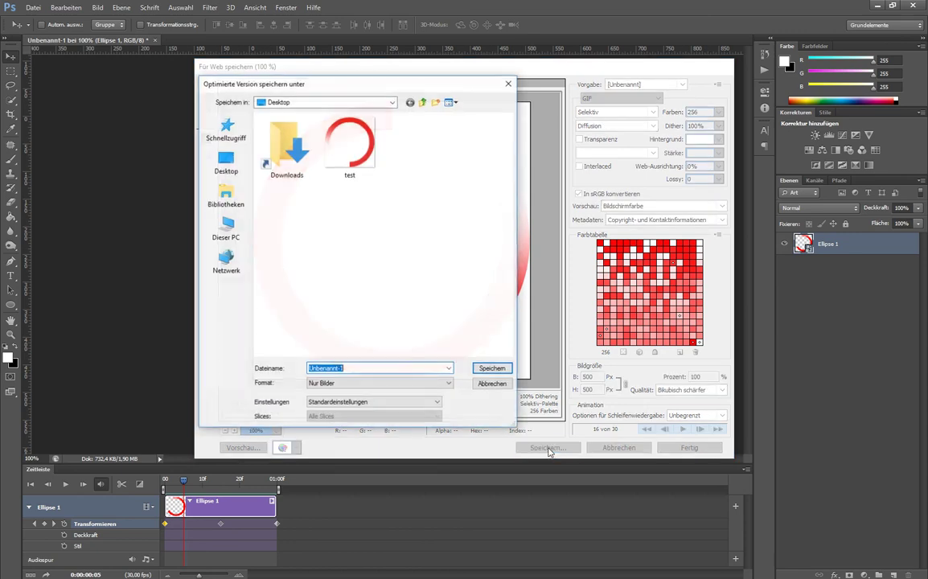
pyautogui.write('test2')
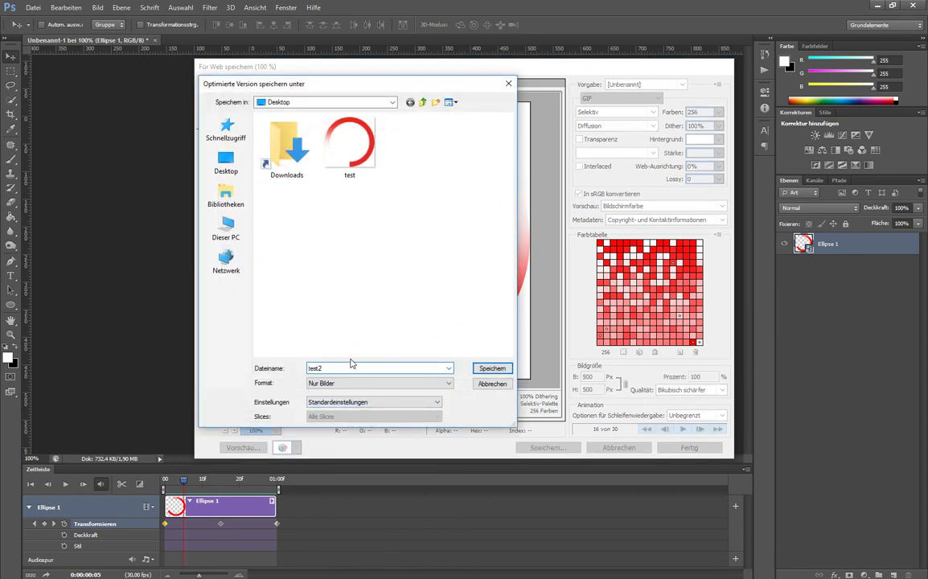
pyautogui.press('Return')
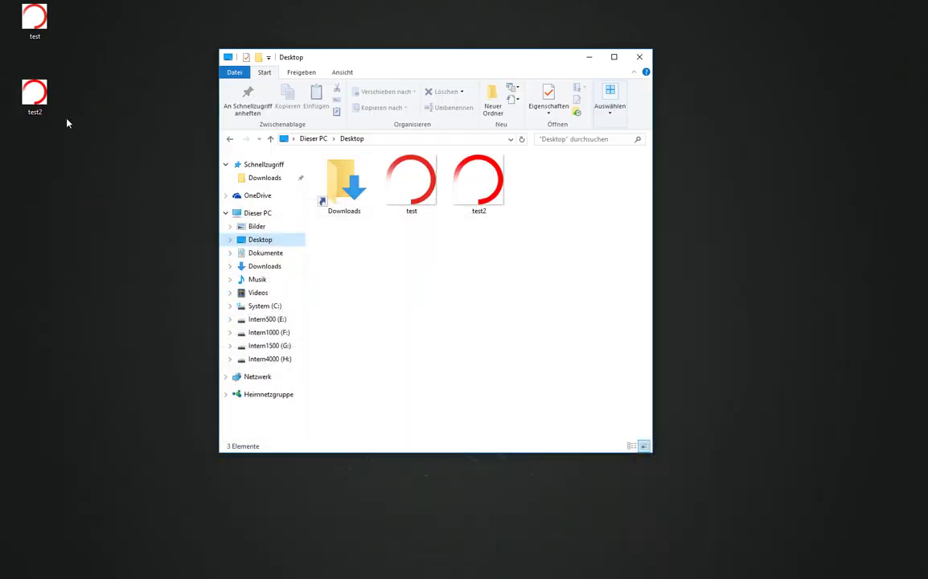
# Step: Open test2.gif from the desktop in Windows Photos
pyautogui.doubleClick(34, 94)
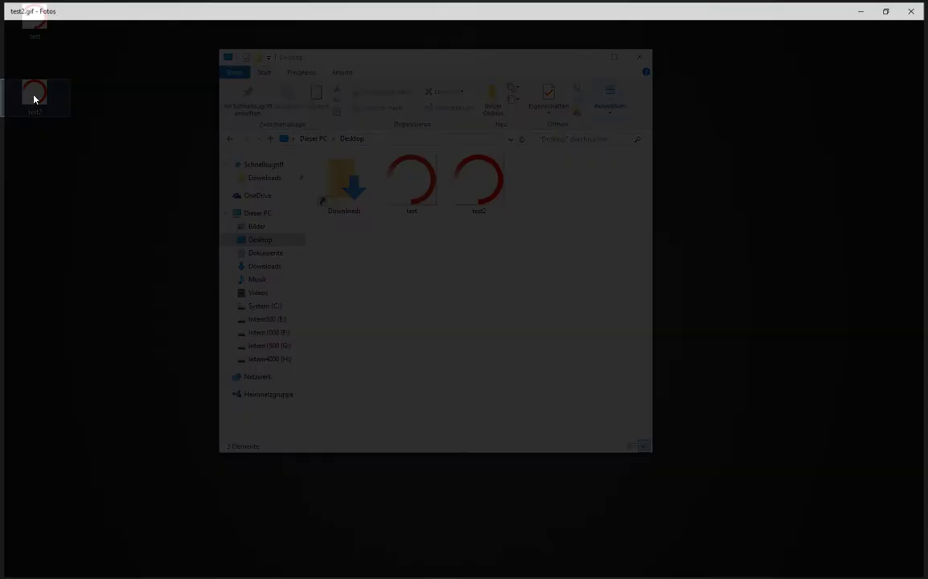